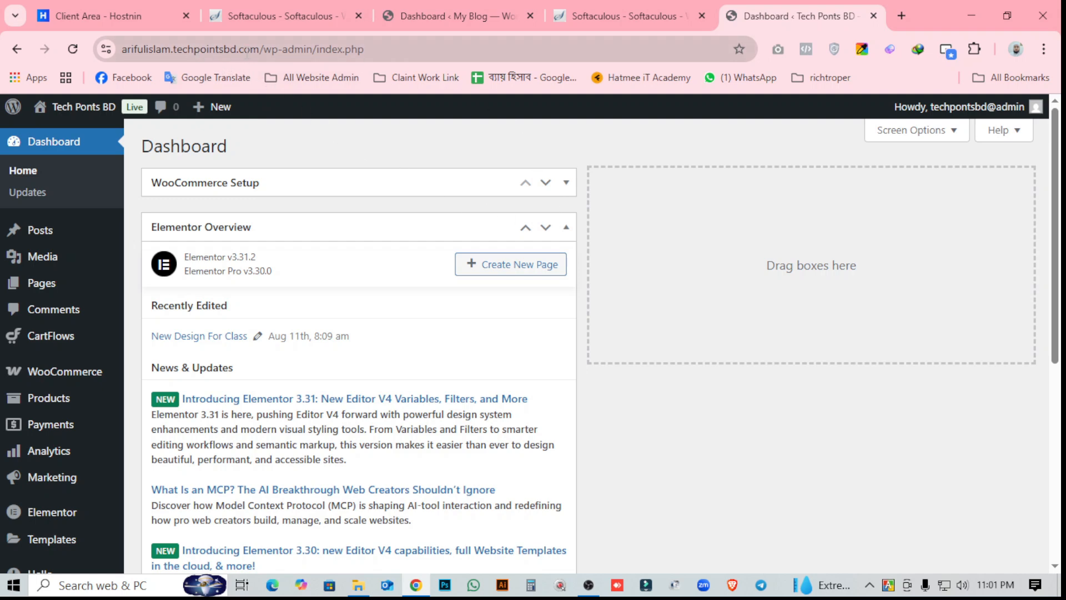
Compare the domain in the web address of the Tech Ponts BD dashboard with that of the My Blog dashboard
left_click_drag(259, 53, 113, 54)
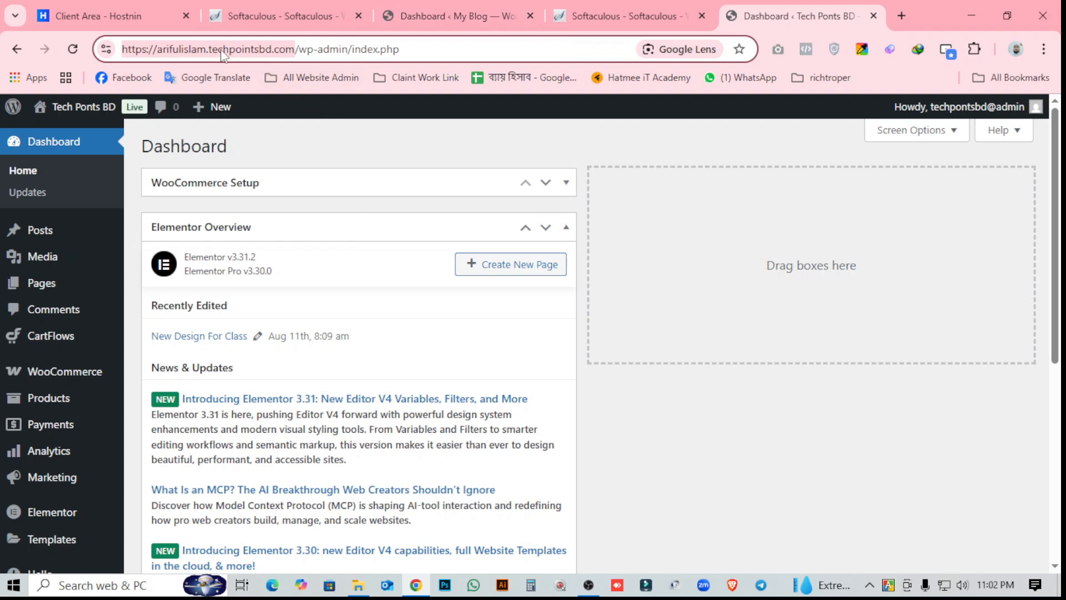
left_click(413, 16)
left_click(139, 51)
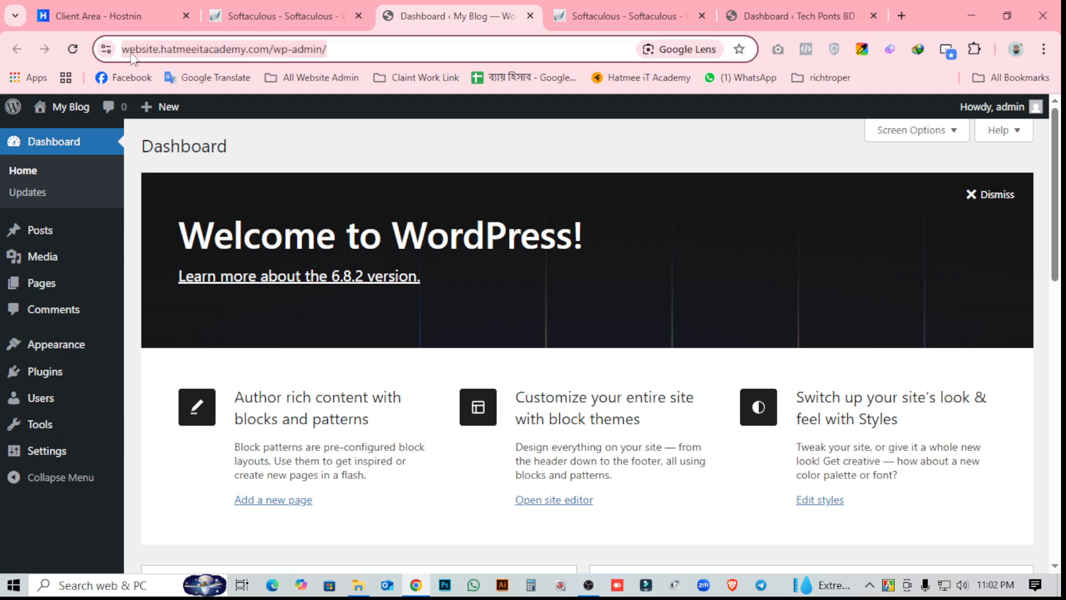
left_click(127, 52)
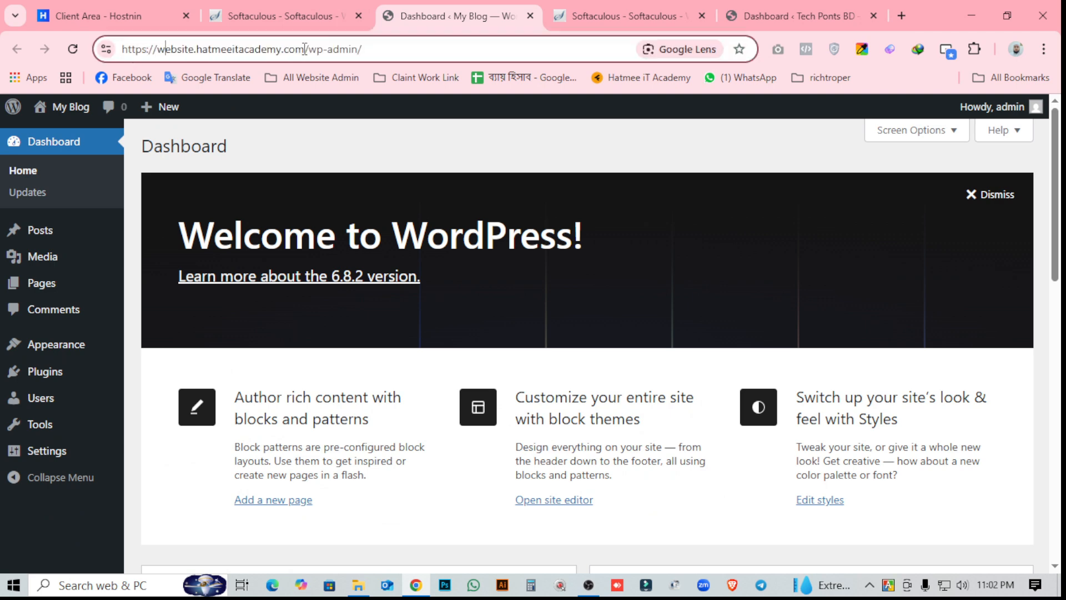
left_click_drag(305, 49, 163, 51)
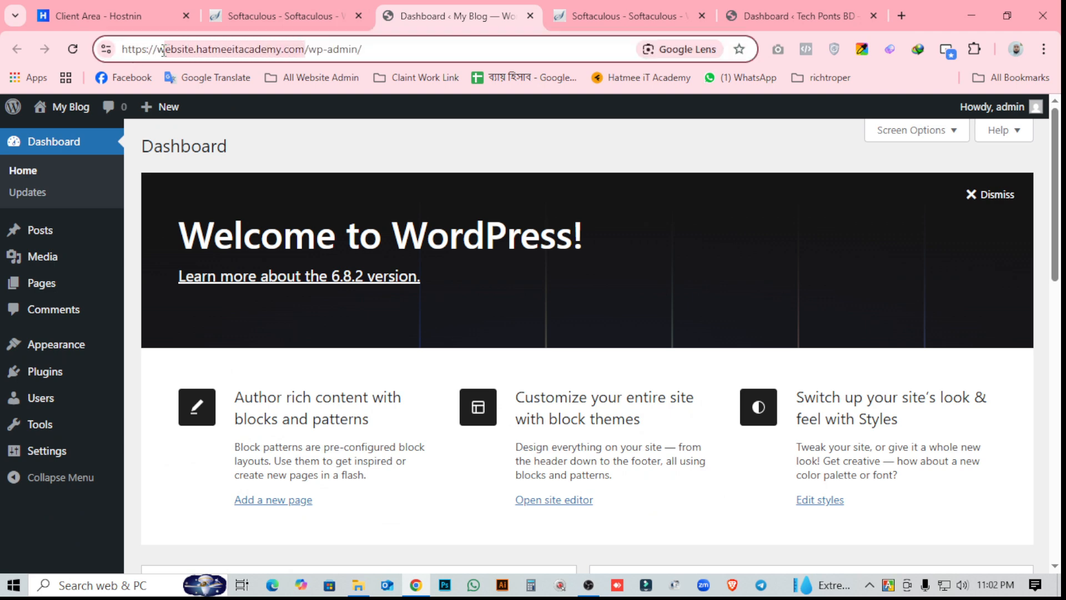
left_click(585, 10)
left_click(794, 15)
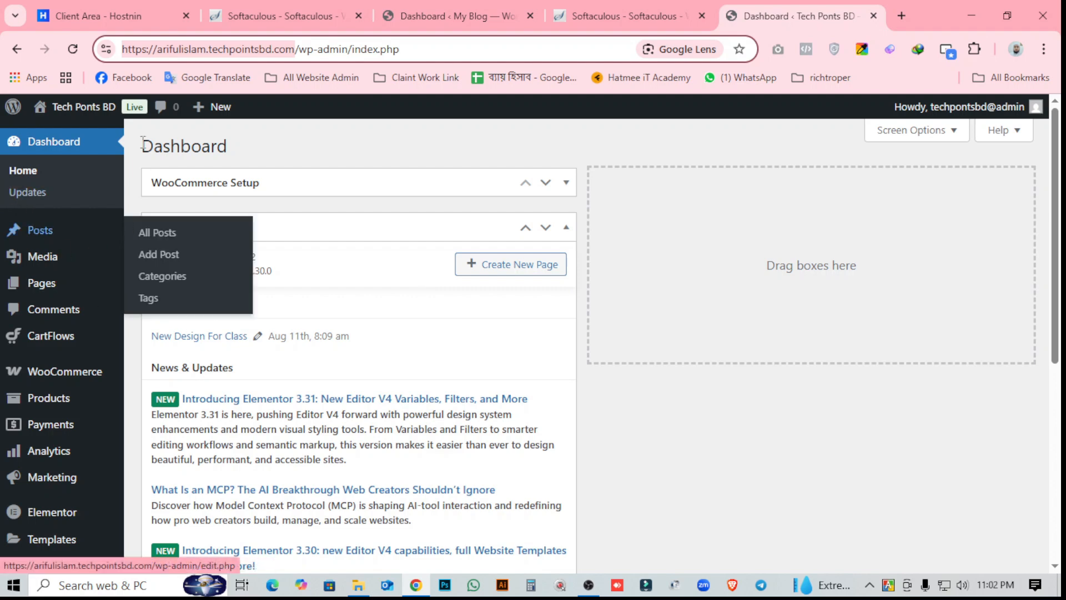
View the live Tech Ponts BD site in a separate browser tab and return to its dashboard
mouse_move(78, 114)
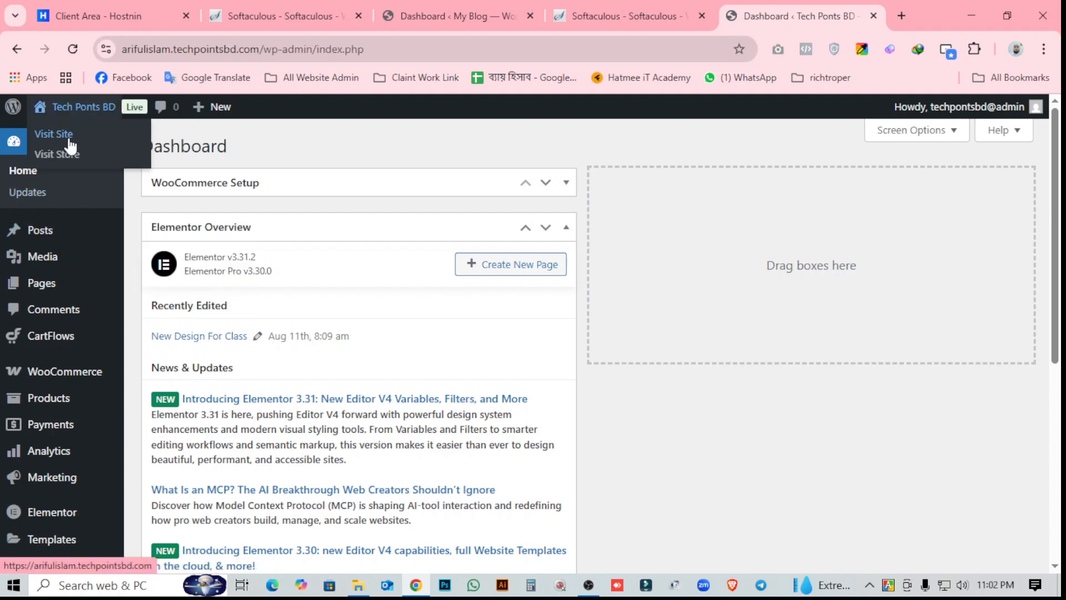
left_click(69, 140)
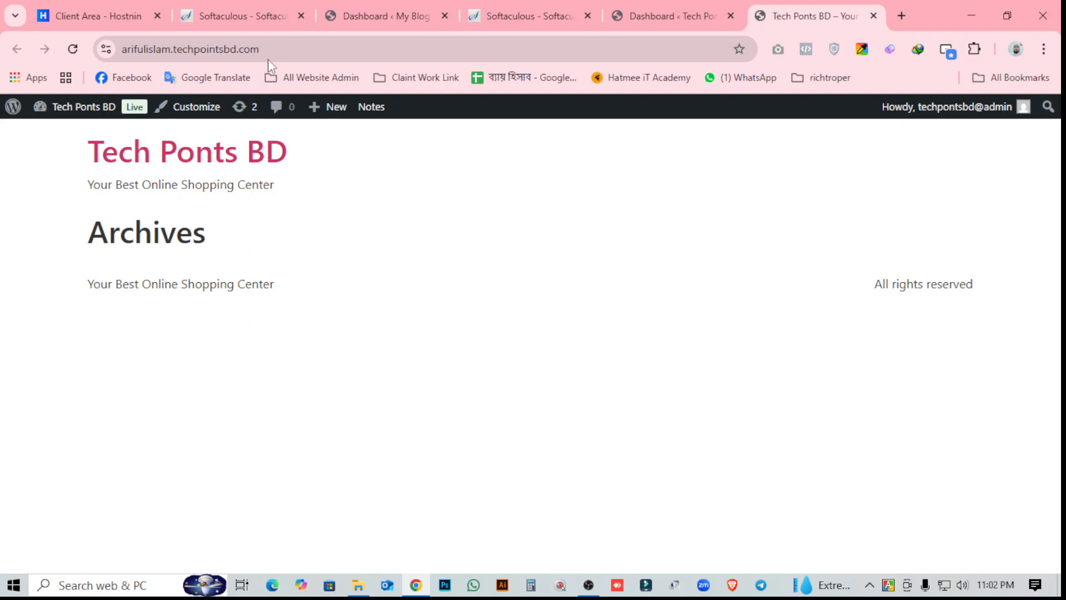
left_click(658, 14)
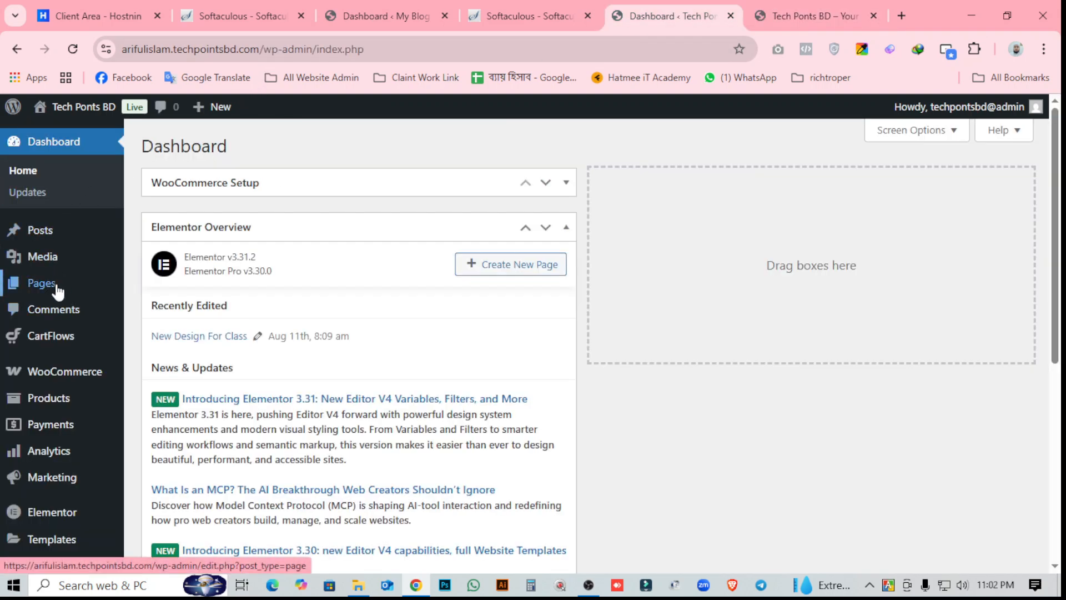
Open the Tech Ponts BD list of all pages and view the New Design For Class page in a new browser tab
mouse_move(103, 293)
middle_click(147, 286)
left_click(813, 4)
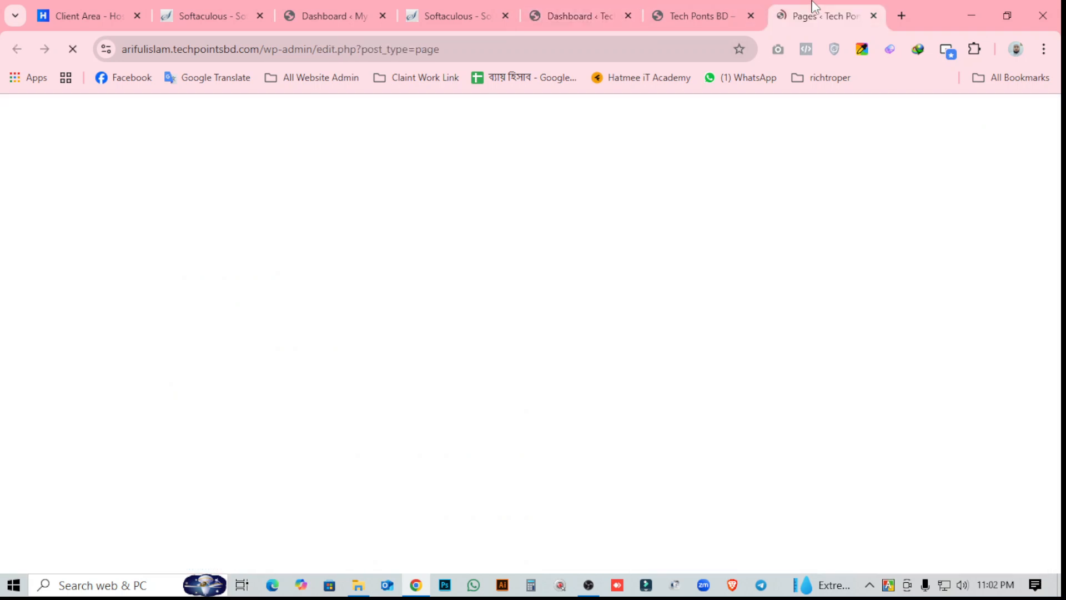
scroll(267, 422, "down", 5)
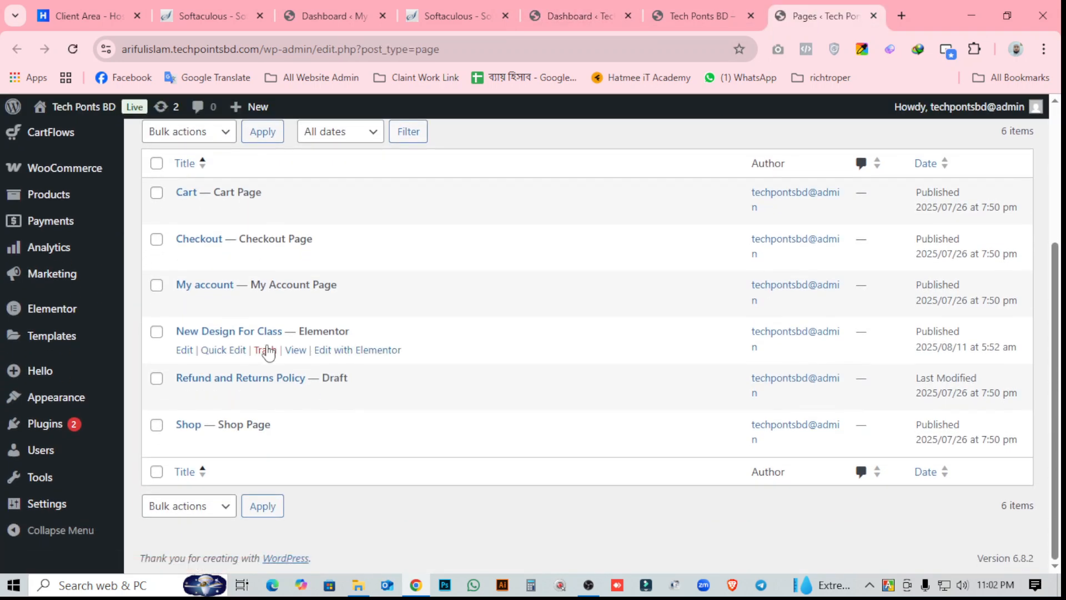
middle_click(294, 358)
left_click(834, 16)
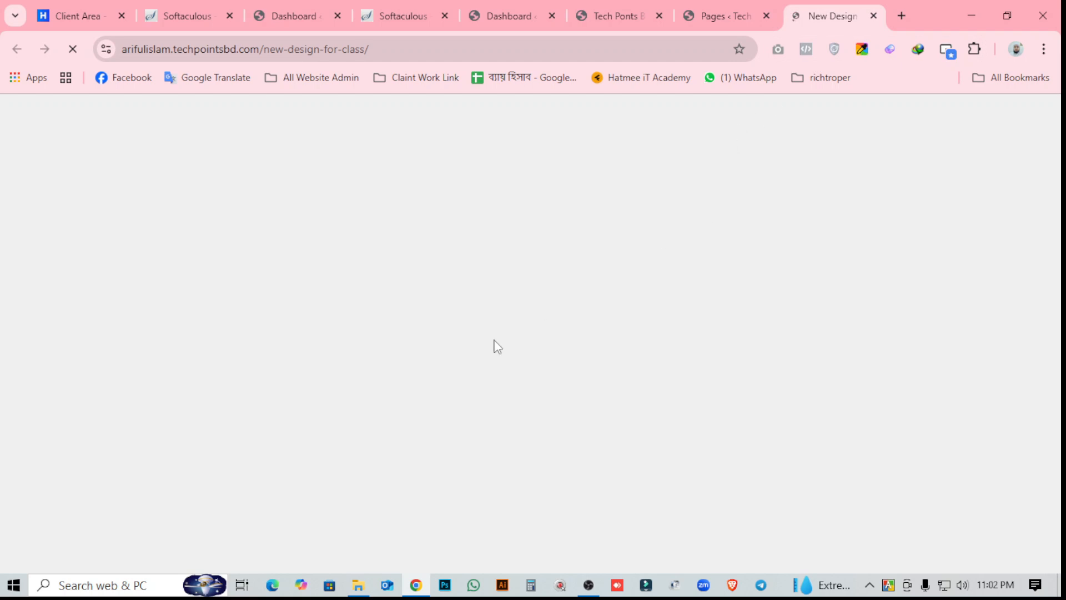
Look through the whole New Design For Class landing page and close it
scroll(602, 356, "down", 15)
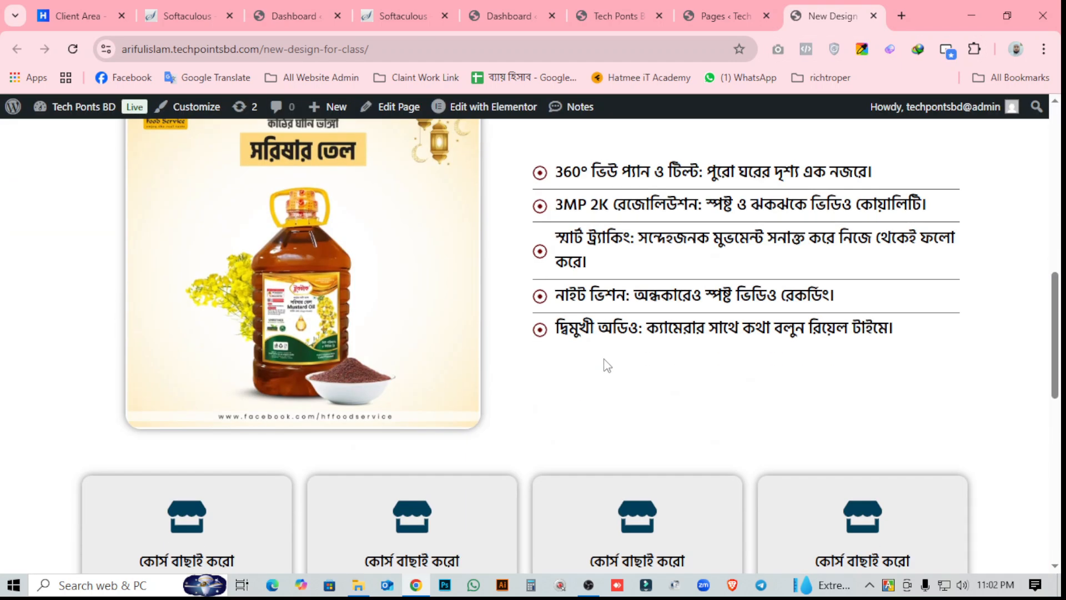
scroll(602, 362, "down", 5)
scroll(615, 395, "up", 20)
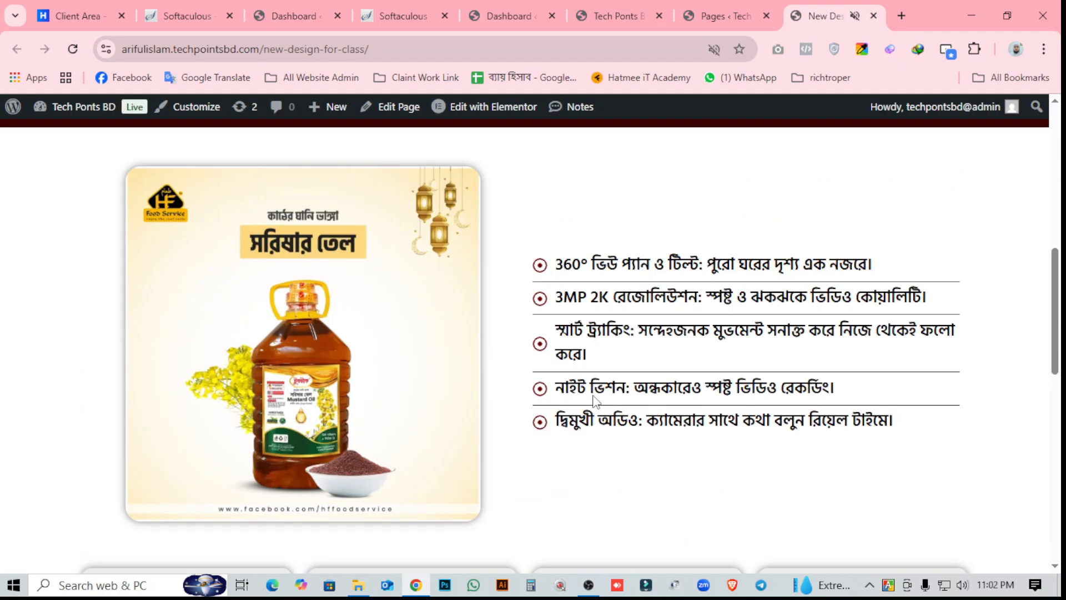
scroll(592, 394, "up", 1)
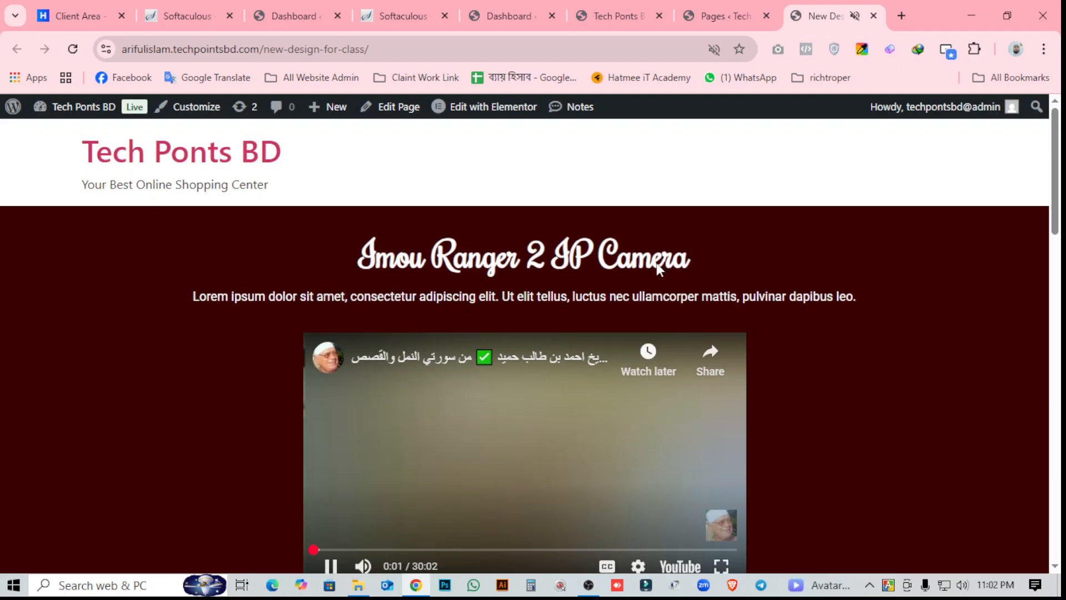
left_click(872, 16)
Recheck the source domain on the Tech Ponts BD dashboard and the destination domain on the My Blog dashboard
left_click(584, 10)
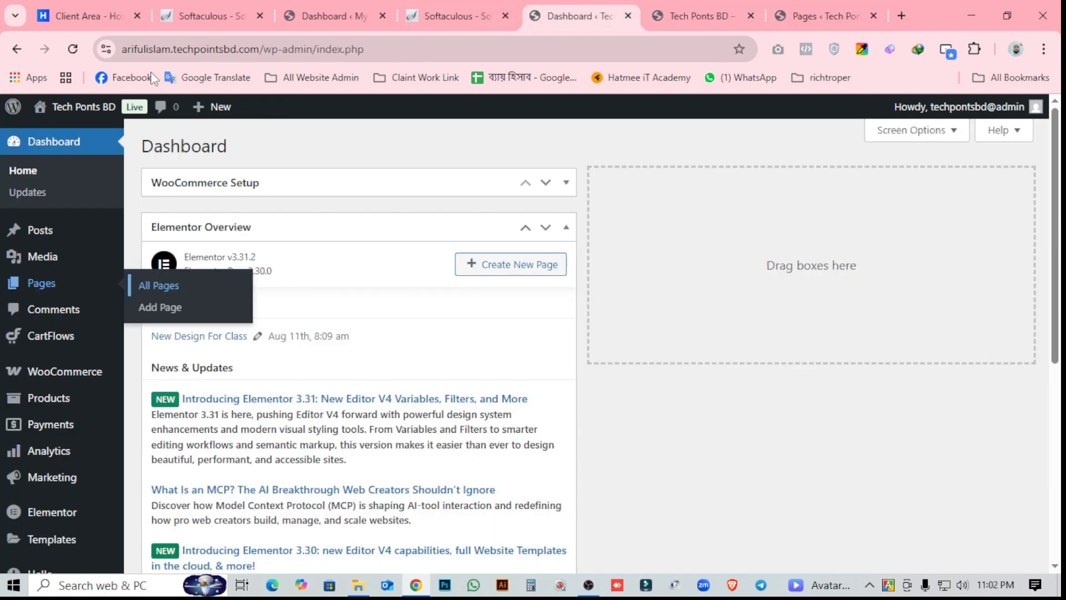
left_click(137, 51)
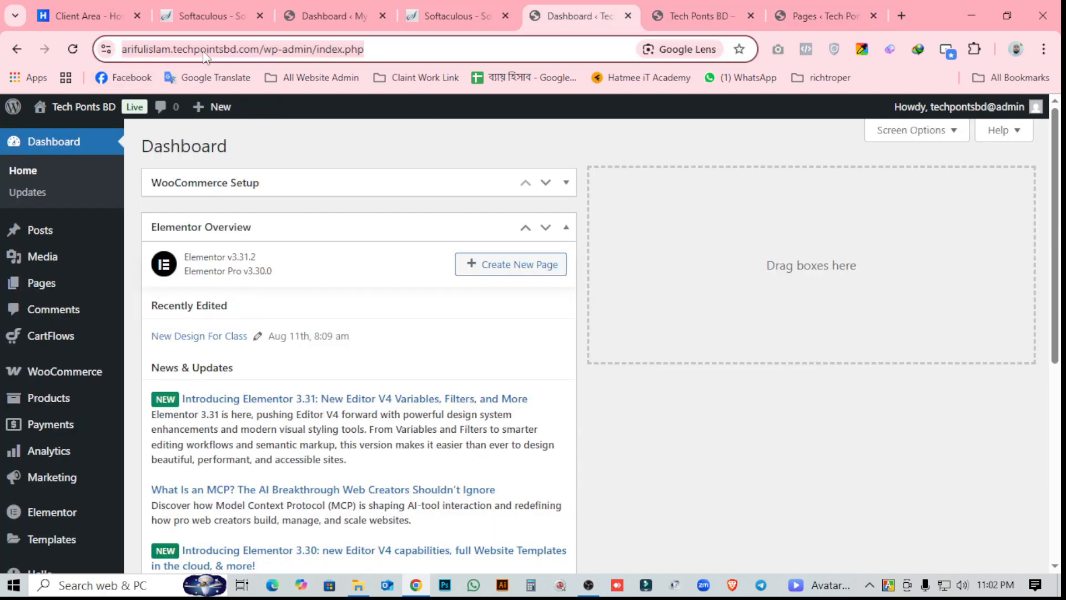
left_click(261, 50)
left_click_drag(297, 50, 127, 52)
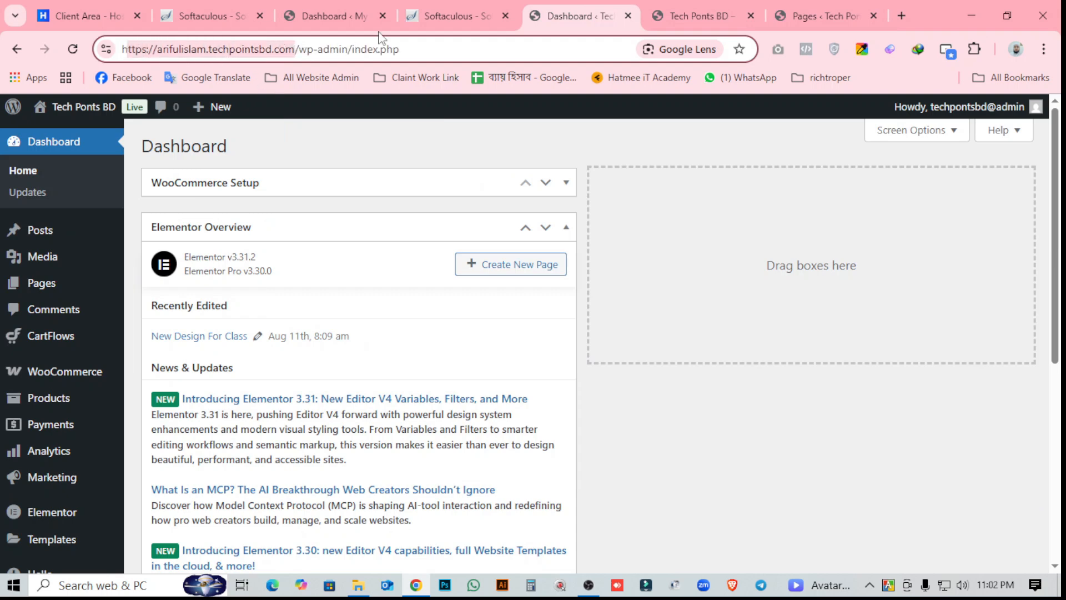
left_click(355, 15)
left_click(296, 49)
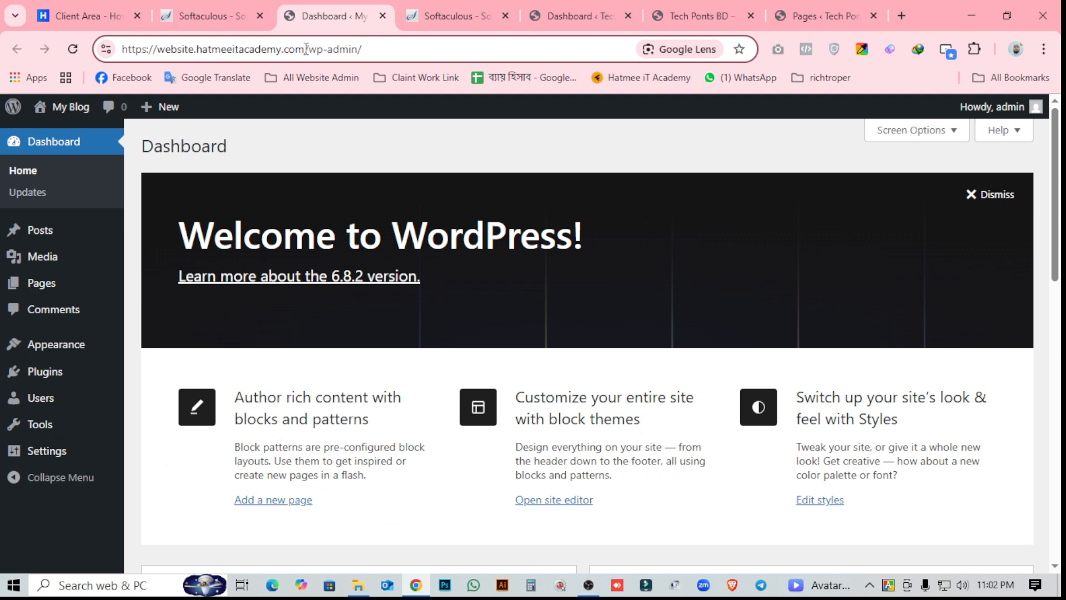
left_click_drag(306, 49, 170, 49)
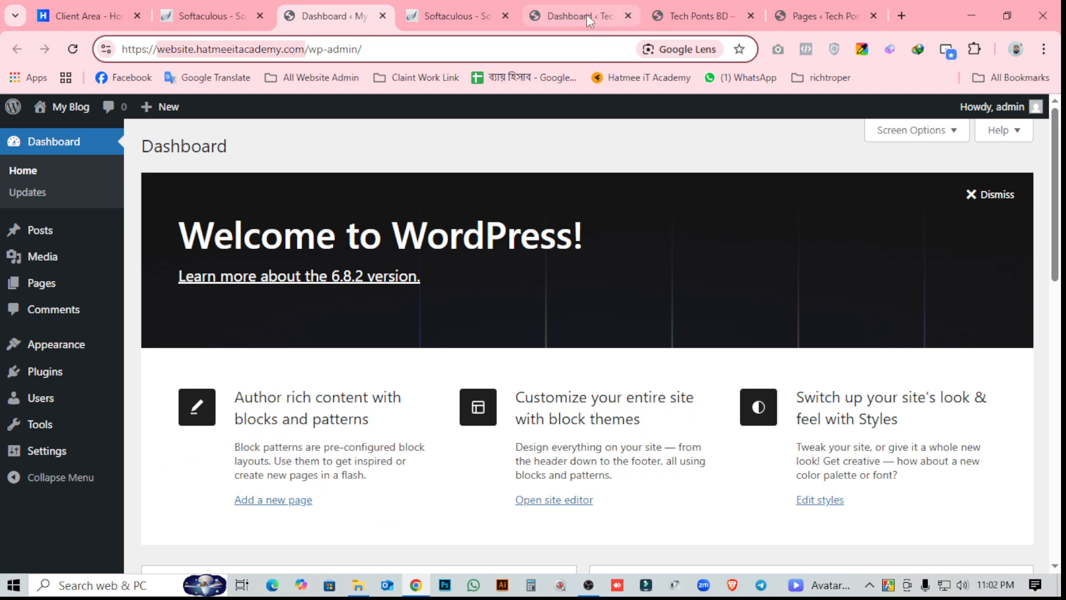
Close the browser tabs with the page list and the live site, and return to the Tech Ponts BD dashboard
left_click(873, 16)
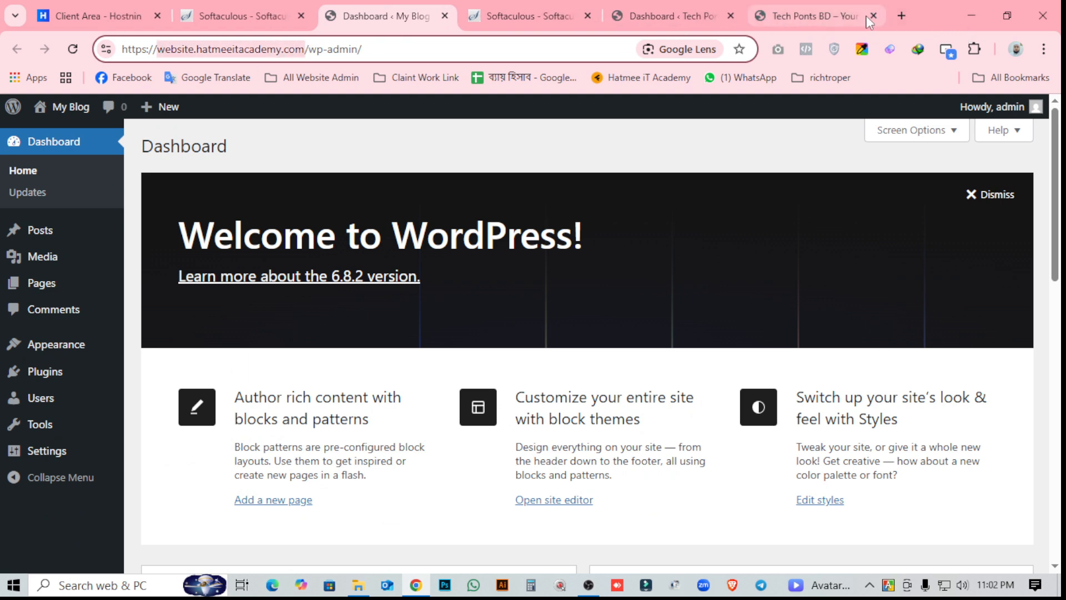
left_click(872, 15)
left_click(778, 13)
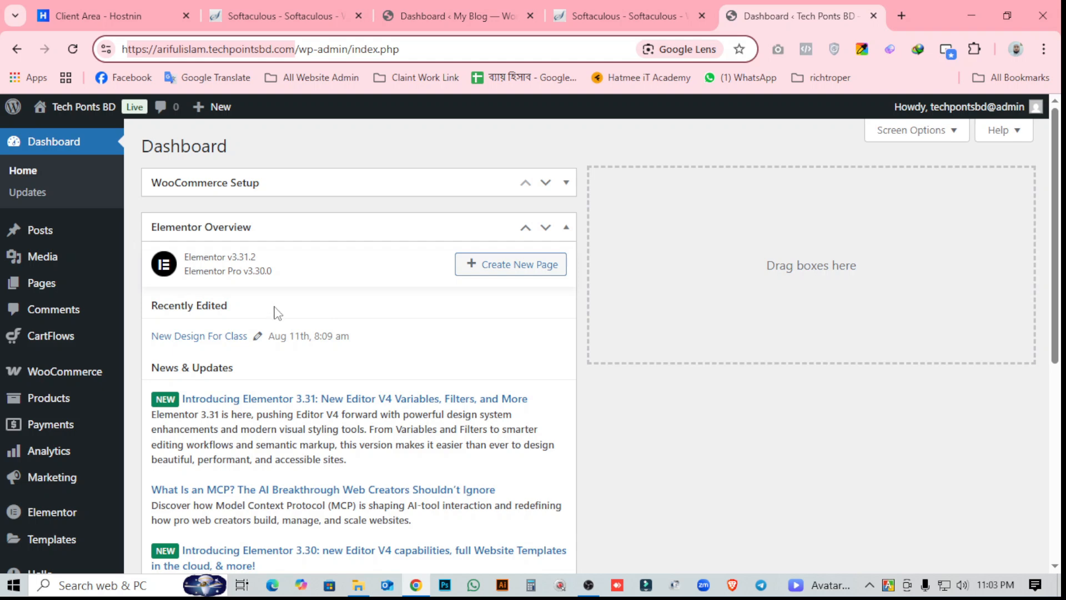
left_click(789, 465)
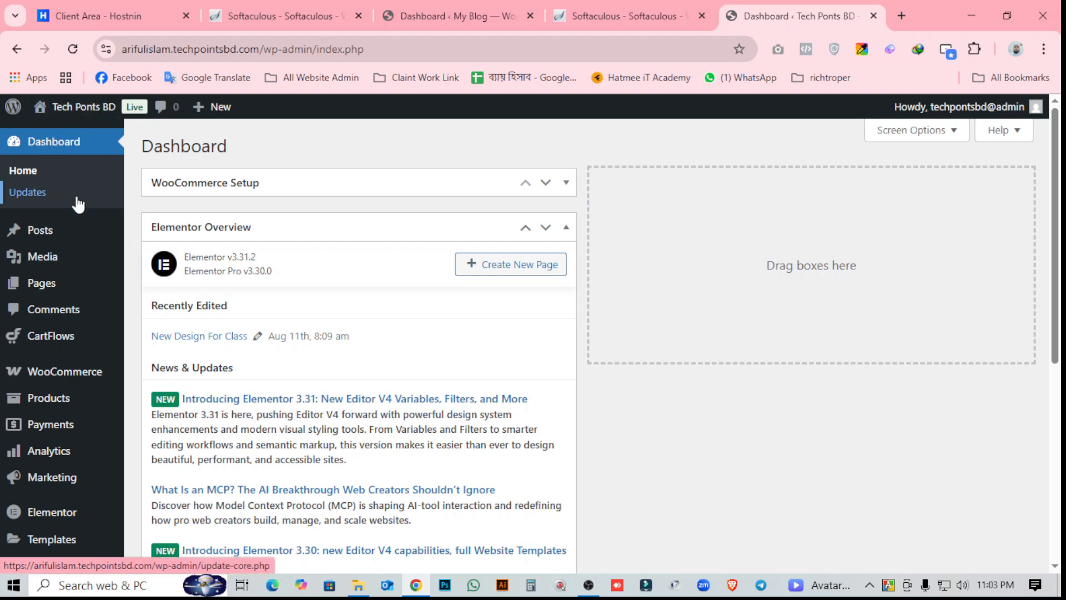
Open the Add Plugins page of the Tech Ponts BD site and look over the featured plugins
scroll(79, 328, "down", 1)
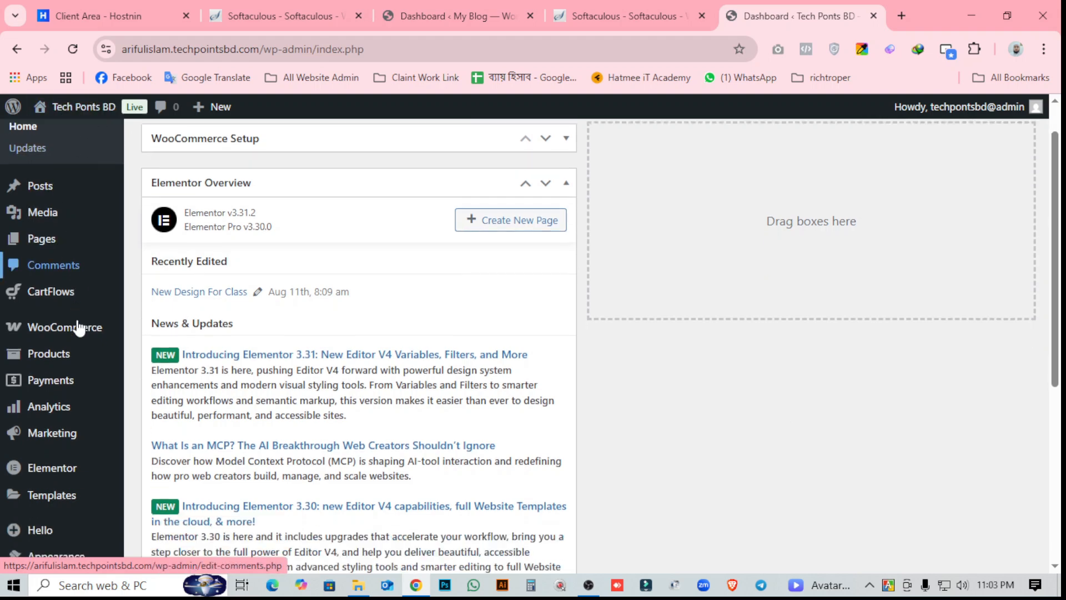
scroll(79, 327, "down", 2)
scroll(61, 439, "down", 3)
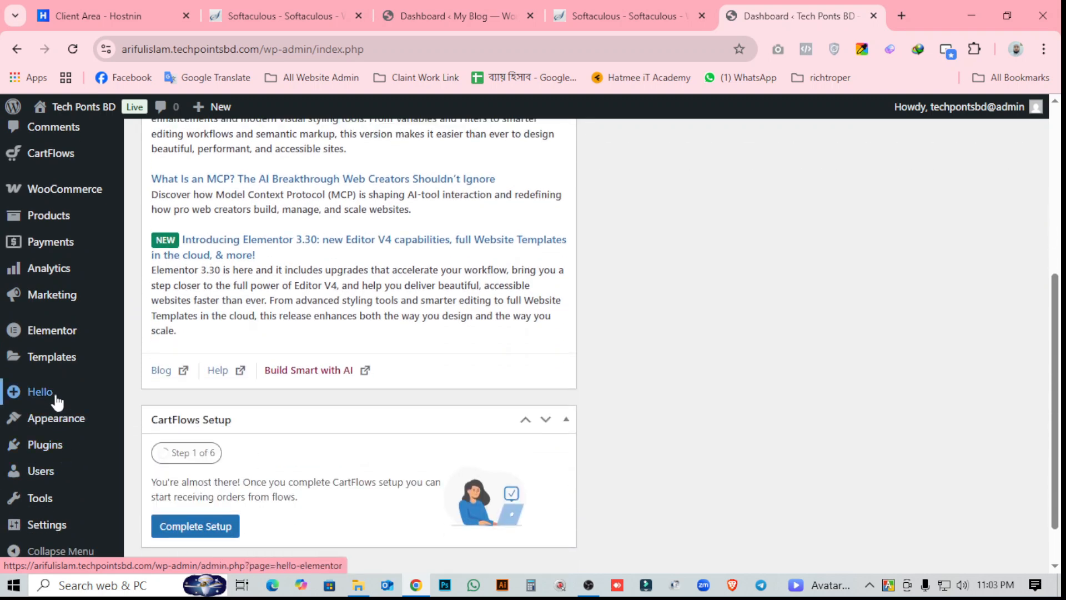
mouse_move(50, 447)
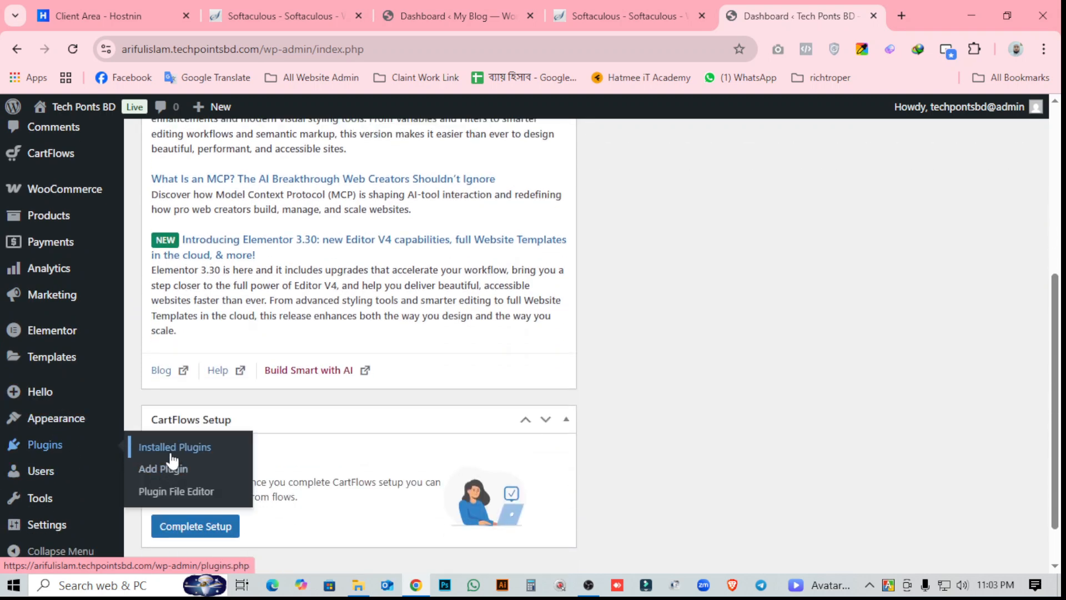
left_click(162, 476)
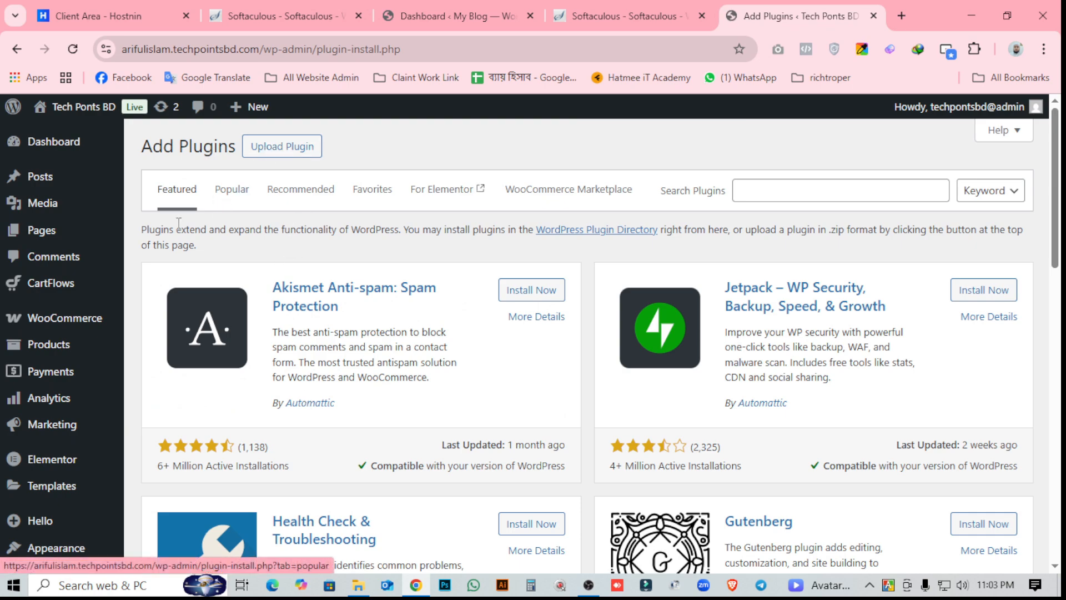
scroll(67, 482, "down", 1)
scroll(66, 482, "down", 6)
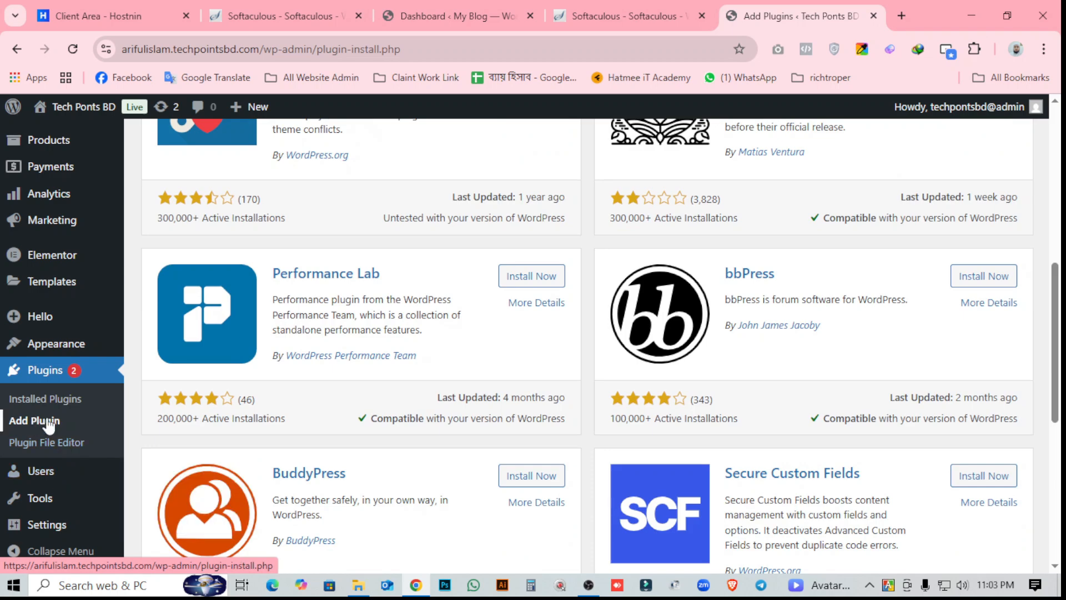
scroll(465, 330, "up", 9)
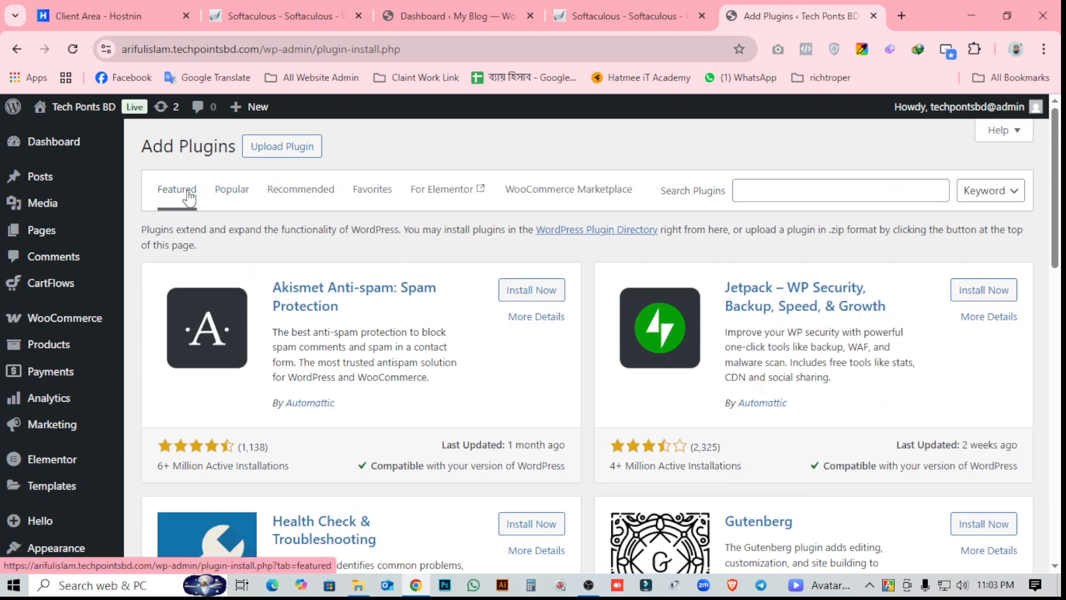
Find All-in-One WP Migration and Backup among the popular plugins and activate it
left_click(231, 194)
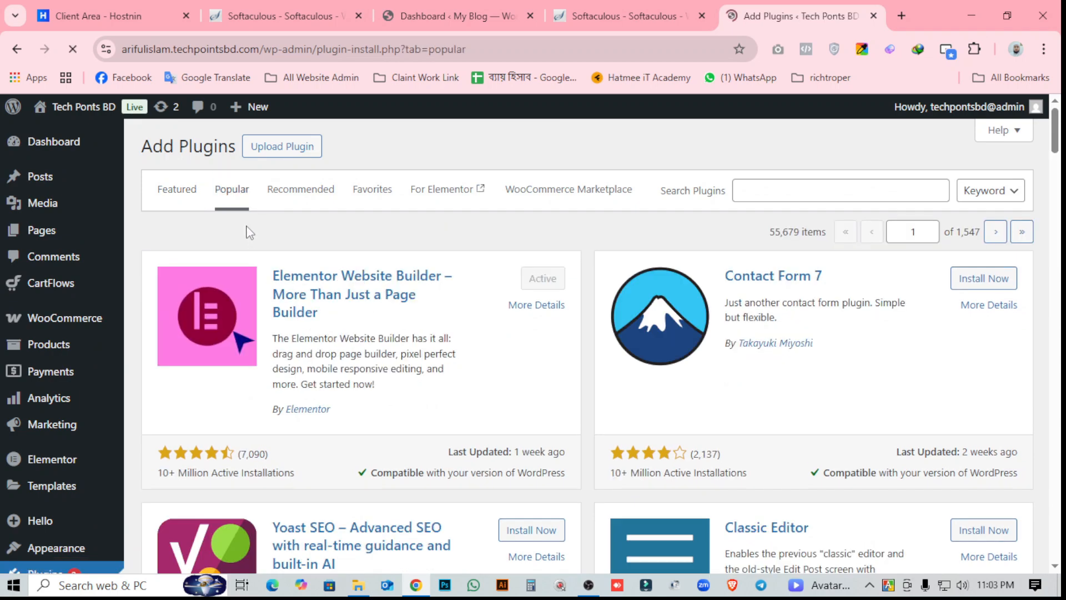
scroll(411, 374, "down", 7)
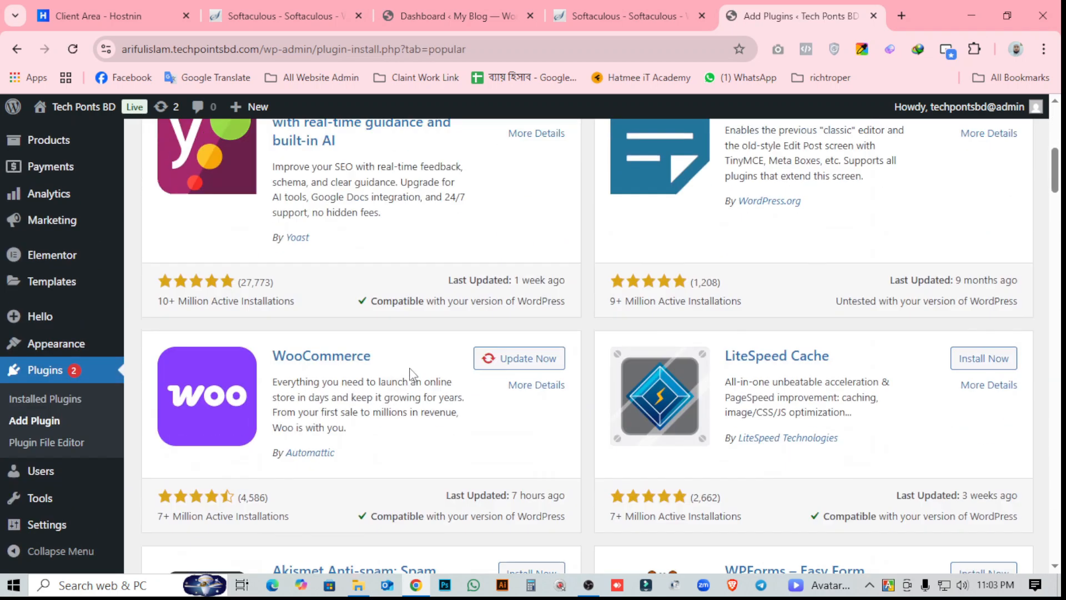
scroll(411, 374, "down", 5)
scroll(412, 370, "down", 4)
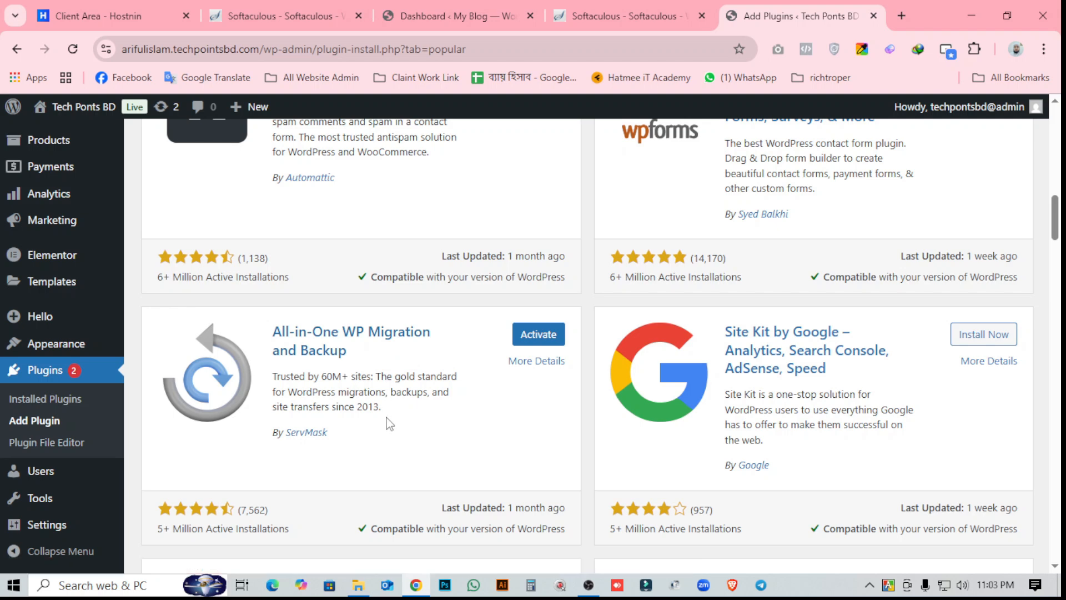
left_click_drag(390, 424, 275, 332)
left_click(419, 430)
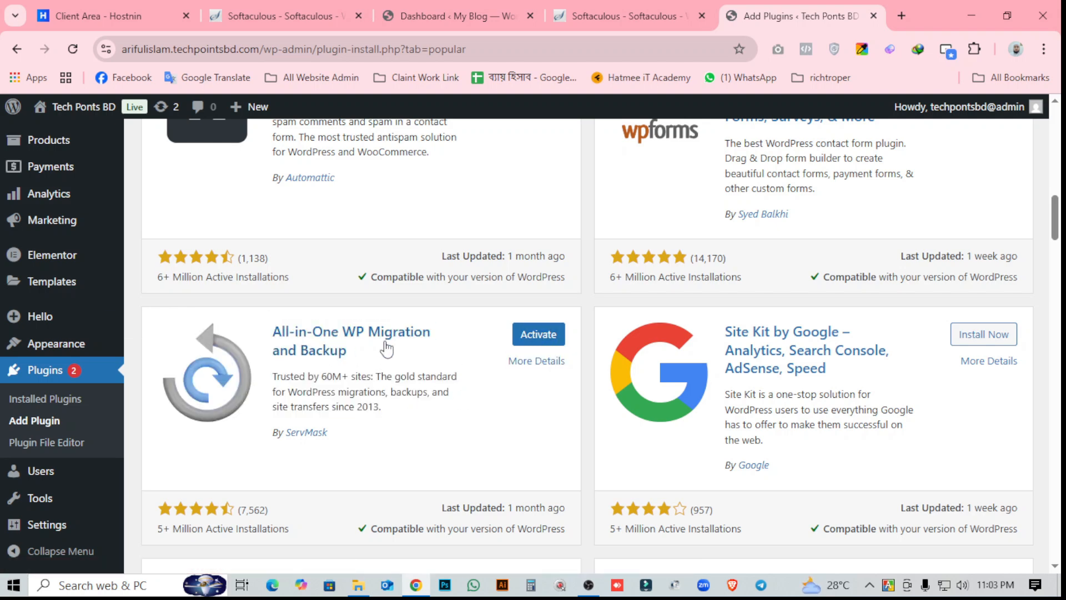
left_click(551, 340)
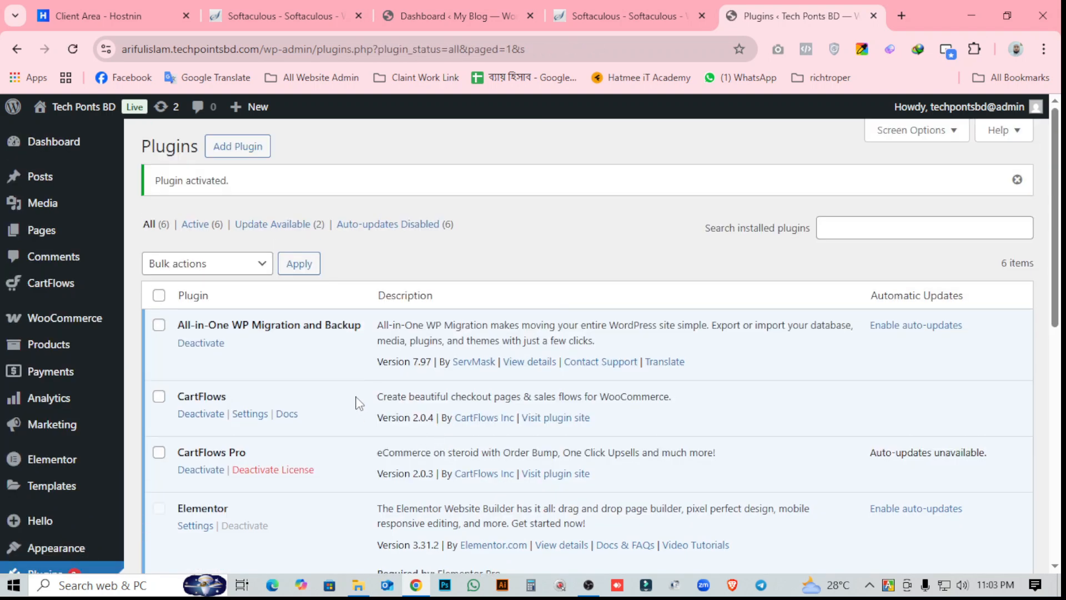
Open the export page of All-in-One WP Migration on the Tech Ponts BD site
left_click_drag(360, 330, 175, 333)
triple_click(279, 326)
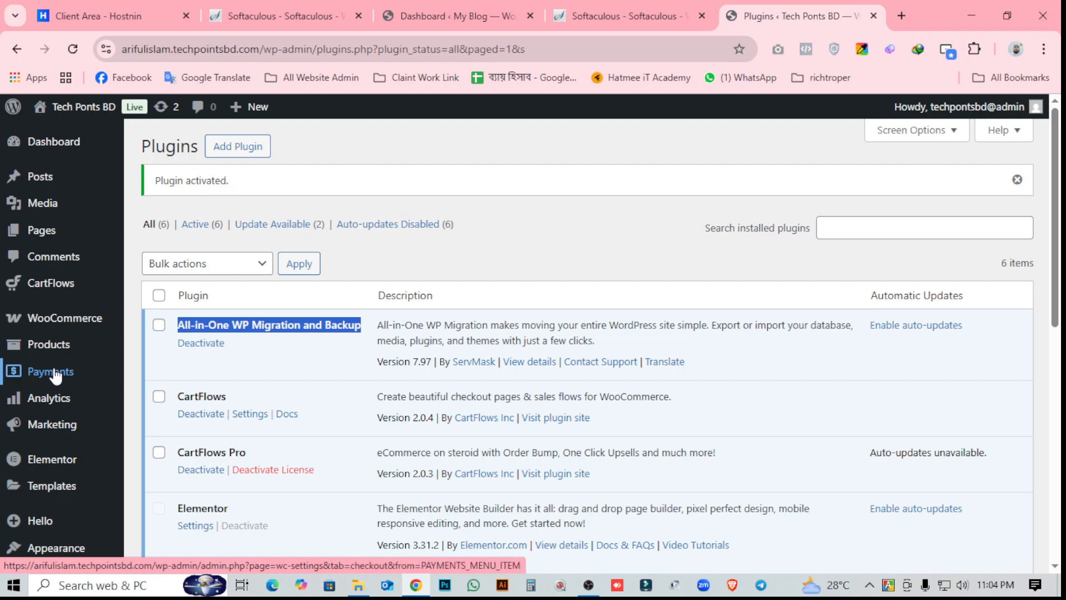
scroll(345, 452, "down", 7)
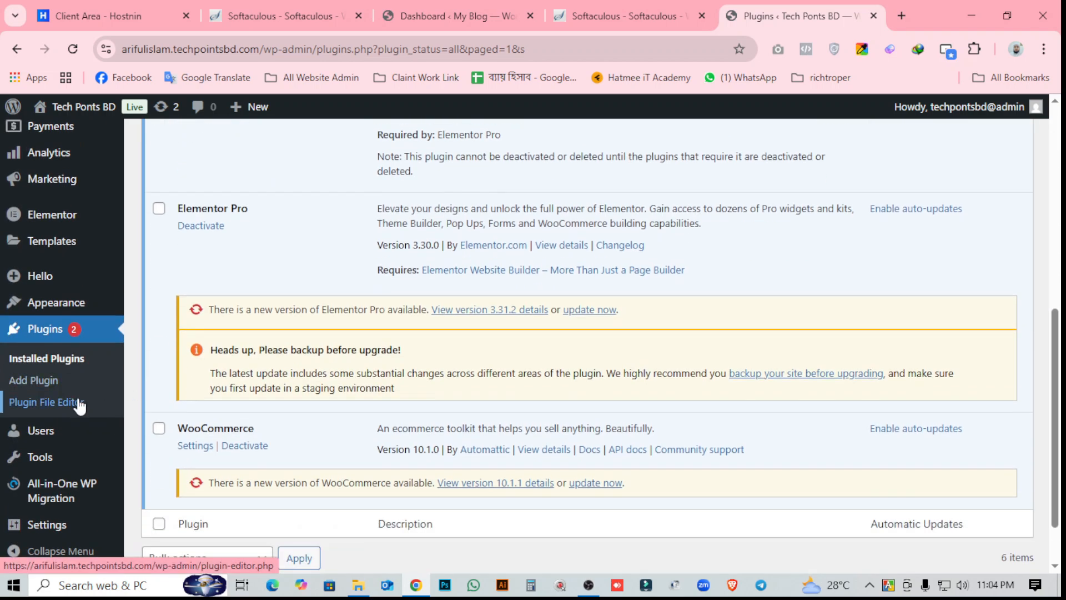
scroll(78, 408, "down", 2)
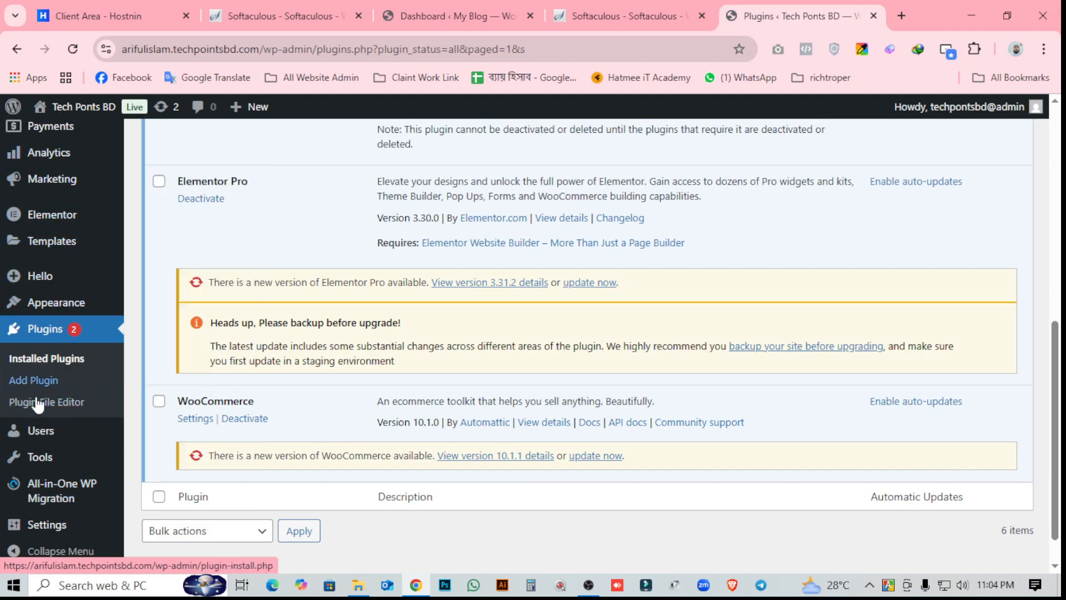
mouse_move(28, 494)
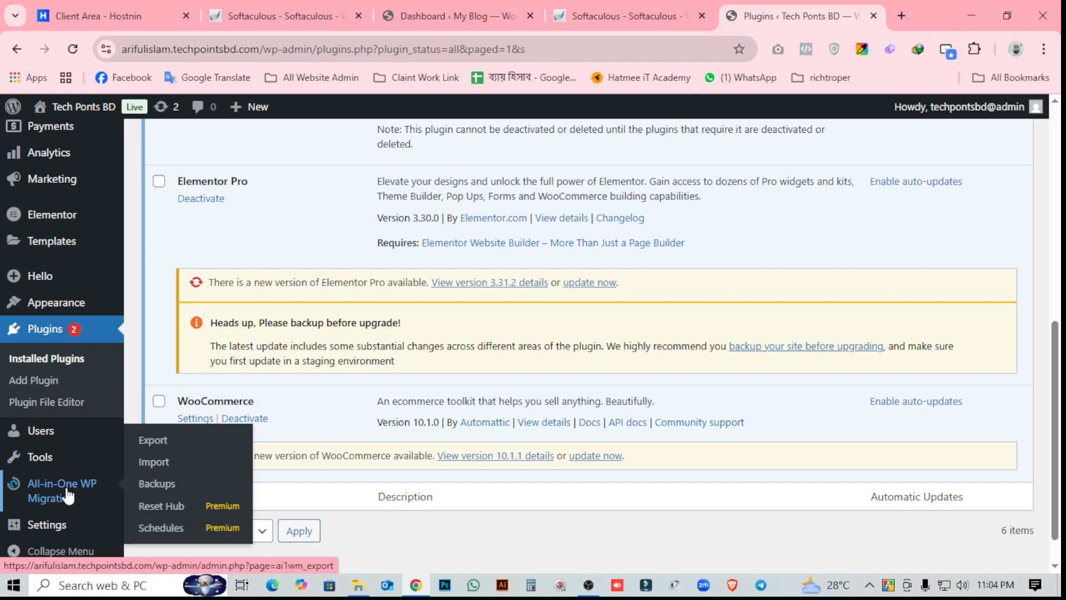
left_click(170, 445)
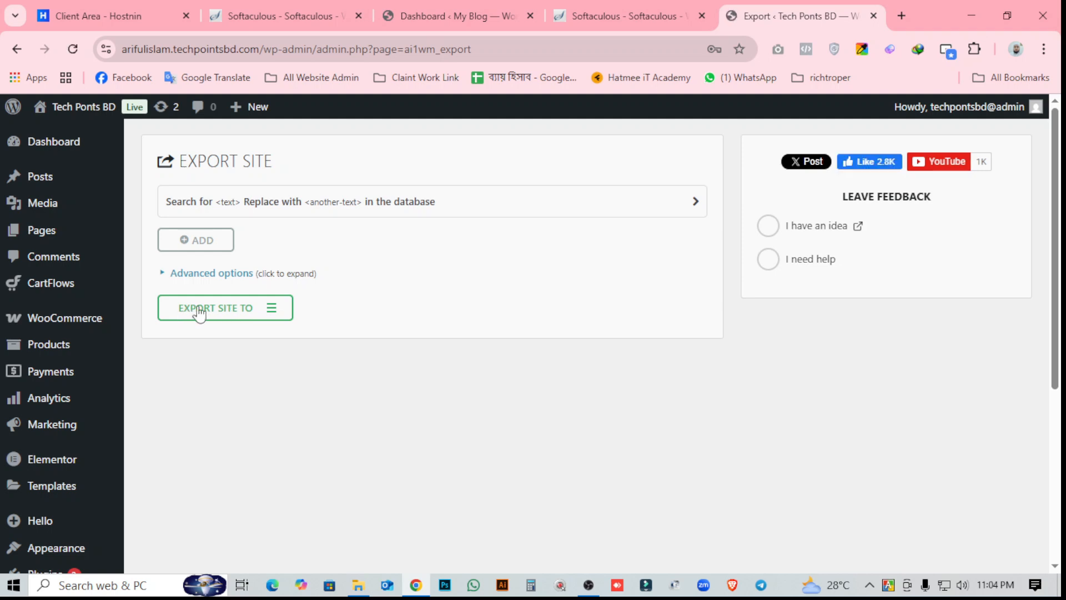
Export the Tech Ponts BD site to a file, save the WPRESS backup on the Desktop and close the export dialog
left_click(247, 312)
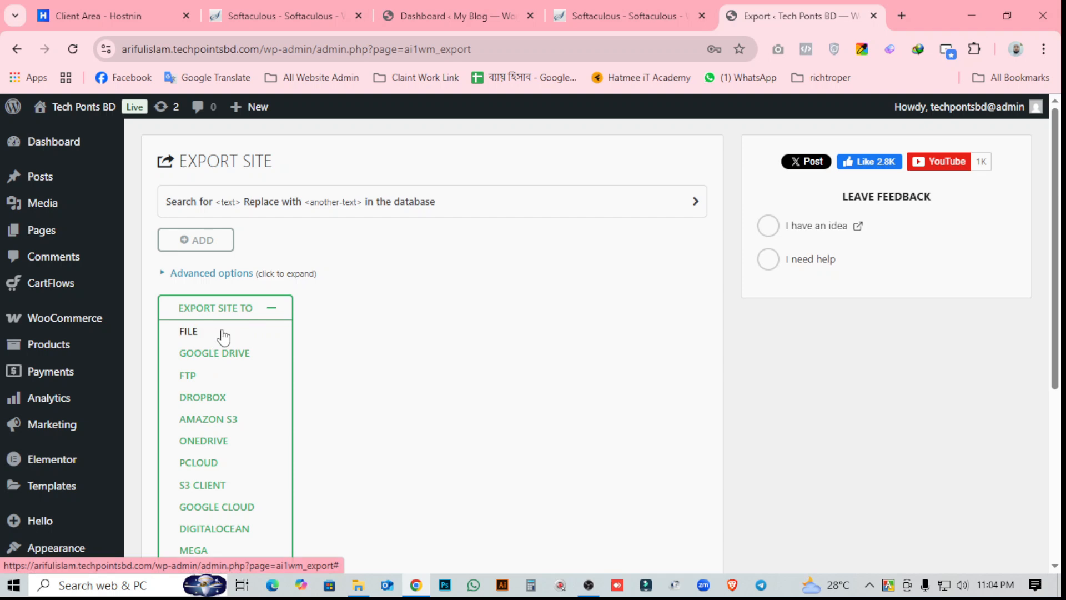
left_click(191, 331)
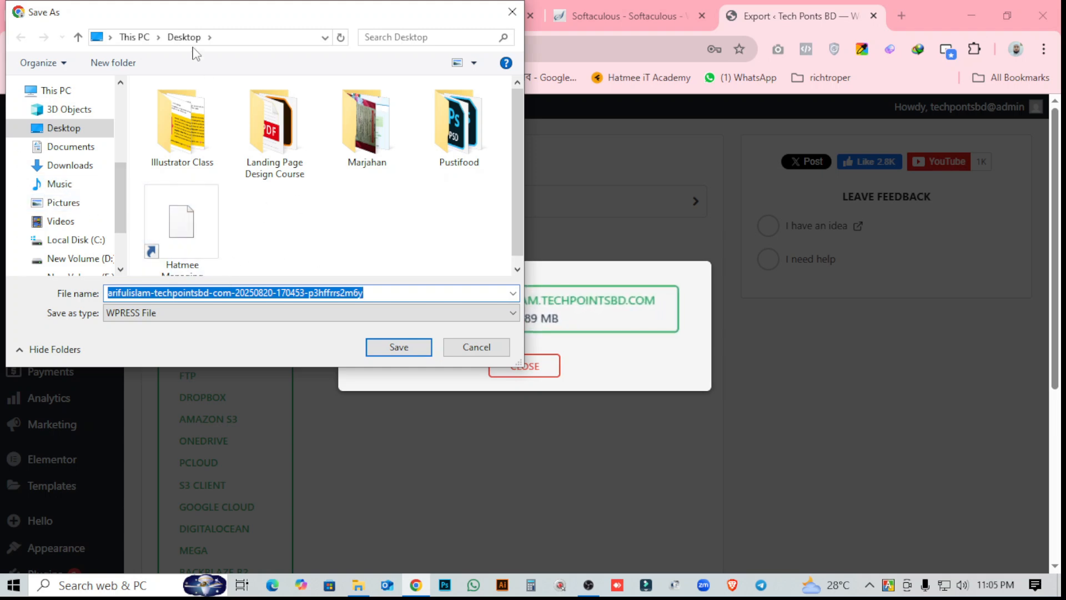
left_click(408, 346)
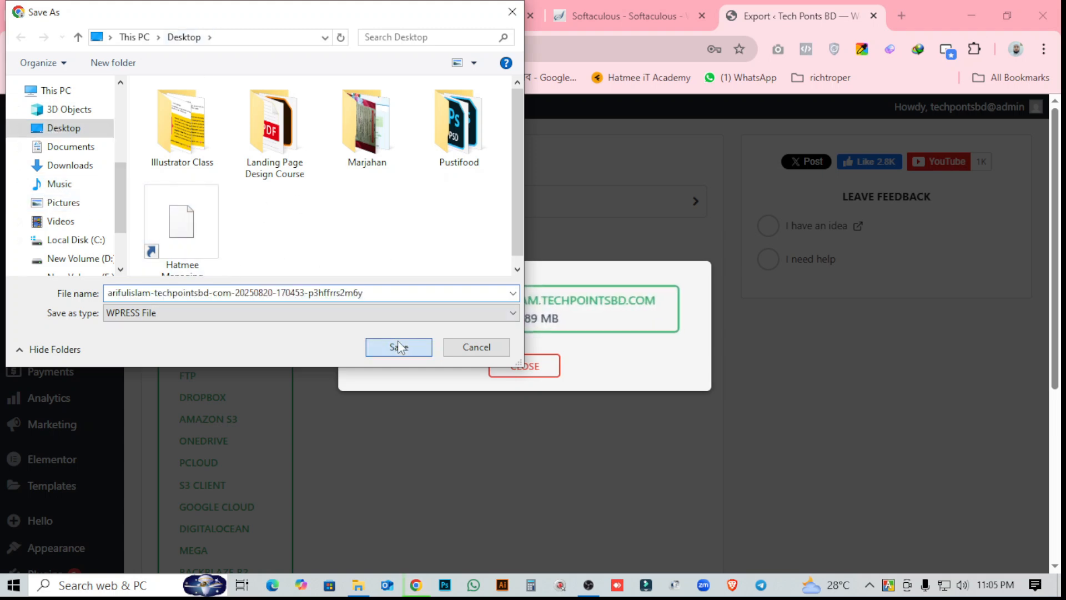
left_click(988, 49)
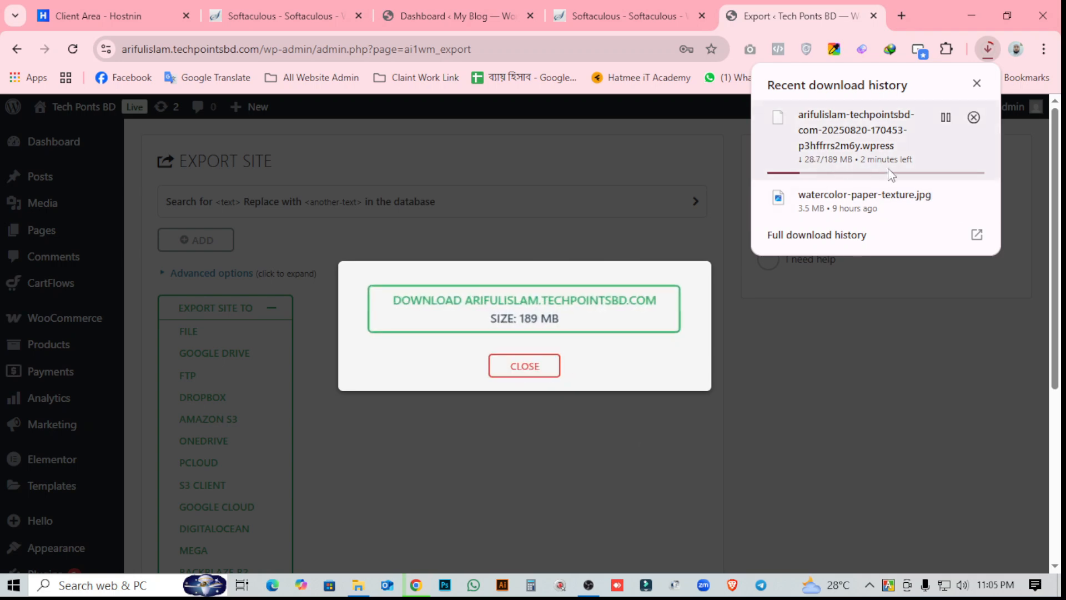
left_click(535, 365)
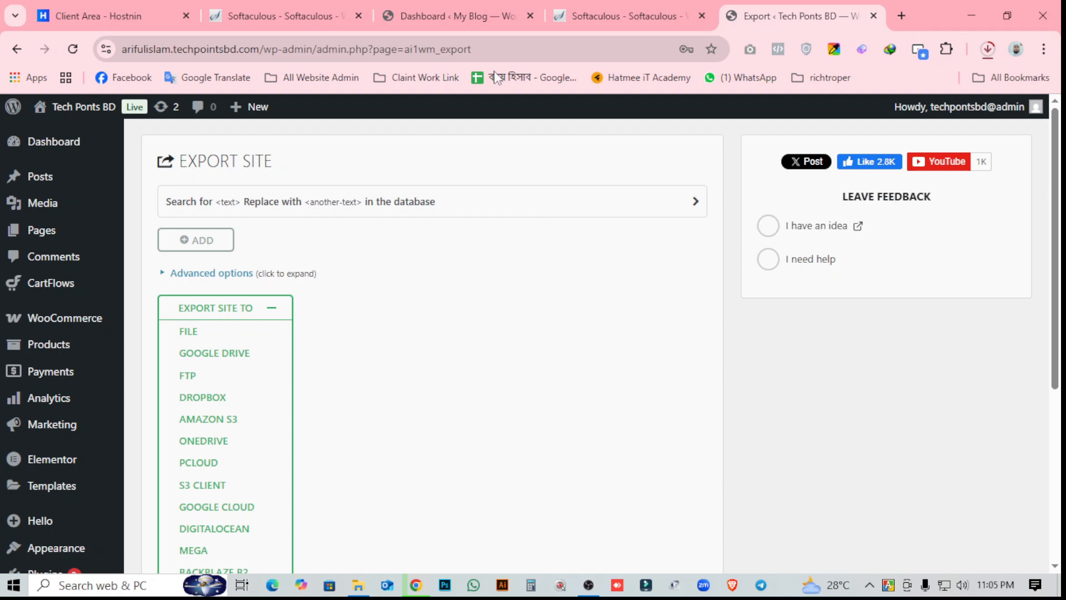
Open the My Blog live site in a new tab from its dashboard and check its home page and domain
left_click(441, 18)
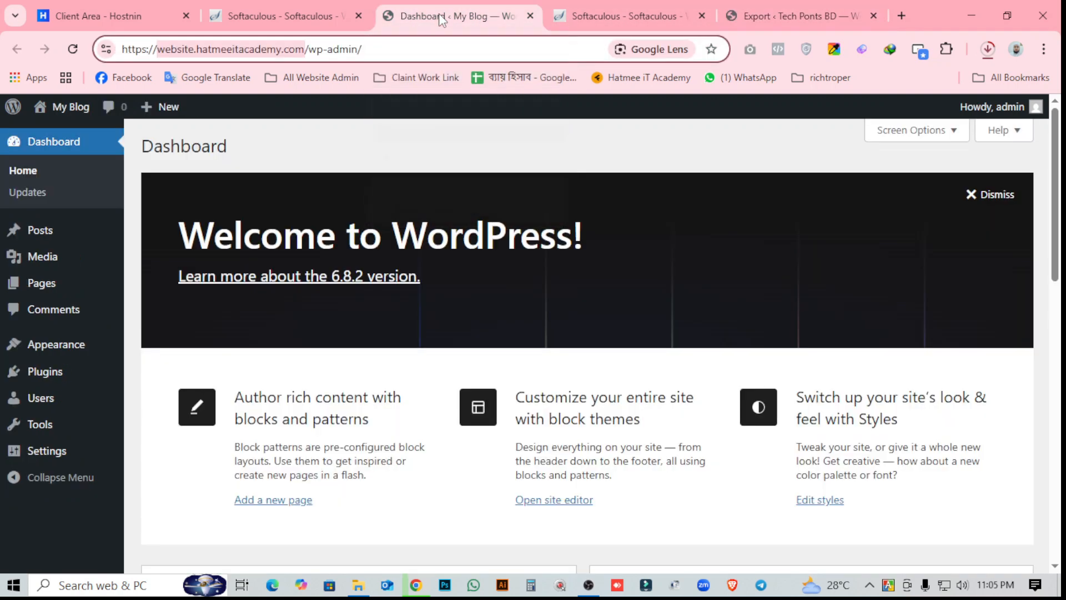
left_click(315, 240)
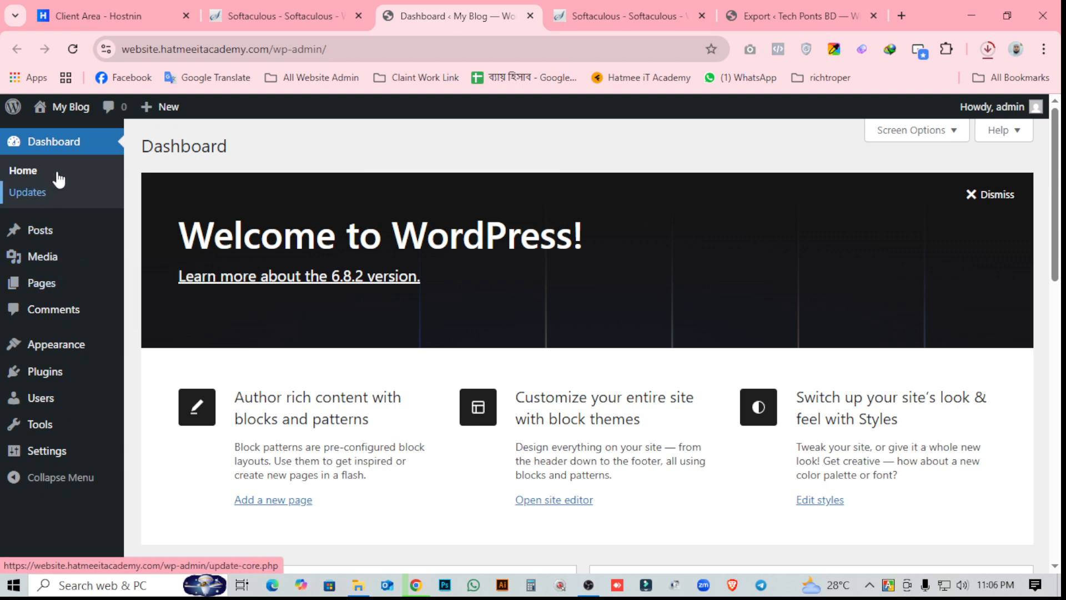
mouse_move(78, 107)
middle_click(56, 139)
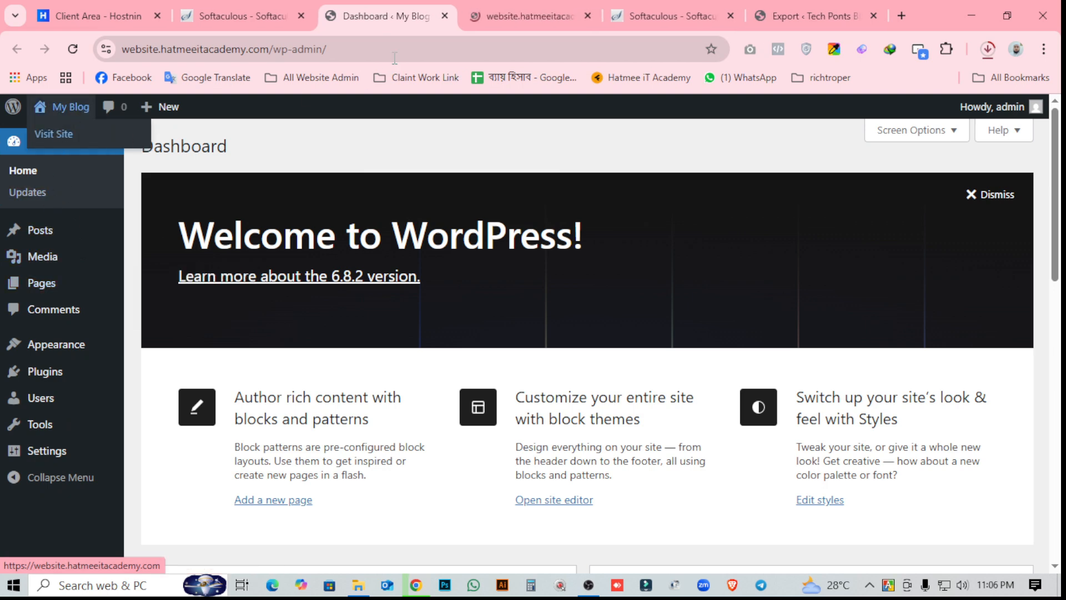
left_click(493, 18)
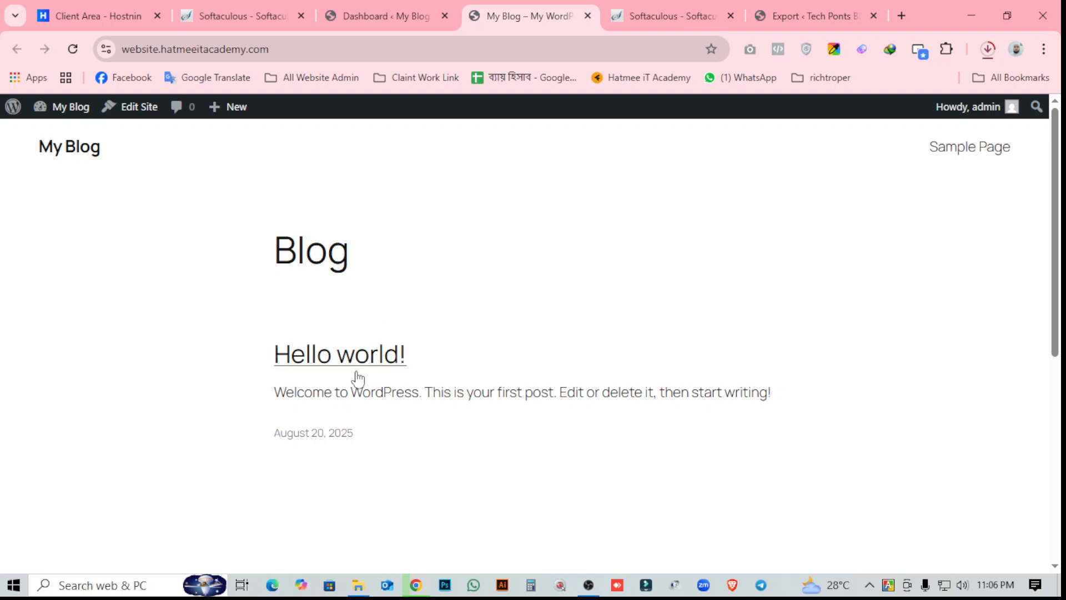
left_click(142, 53)
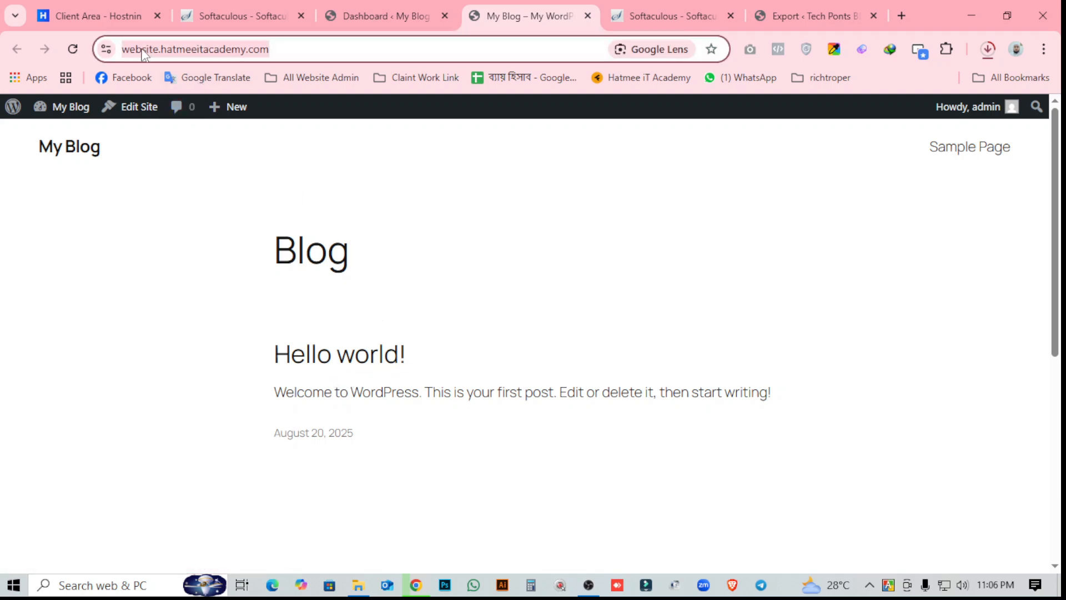
left_click(144, 51)
left_click_drag(170, 55, 307, 50)
left_click(251, 51)
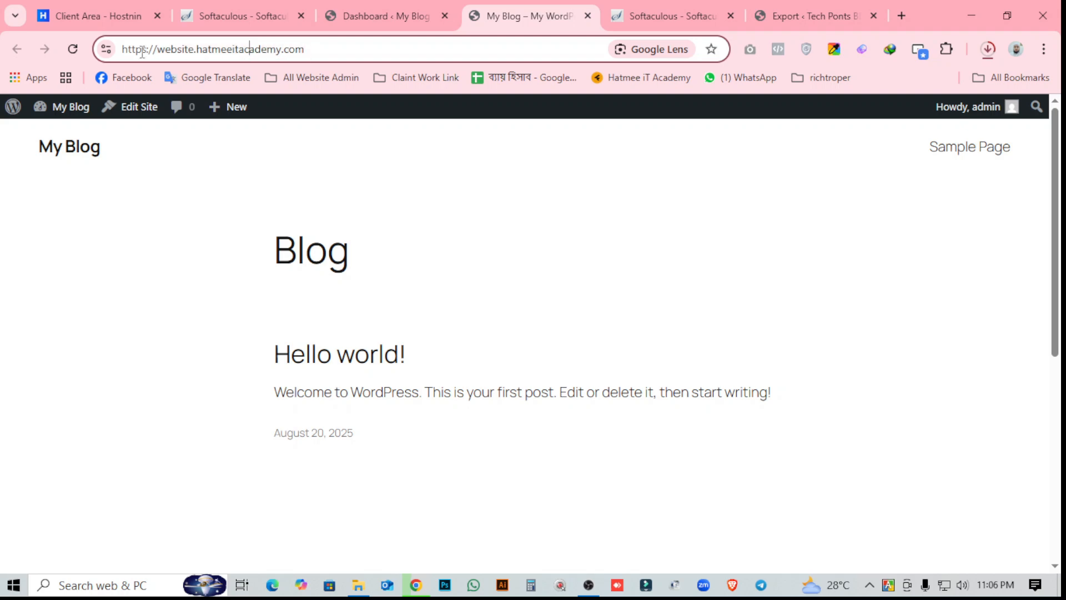
Return to the My Blog dashboard and open its Add Plugins page
left_click(407, 12)
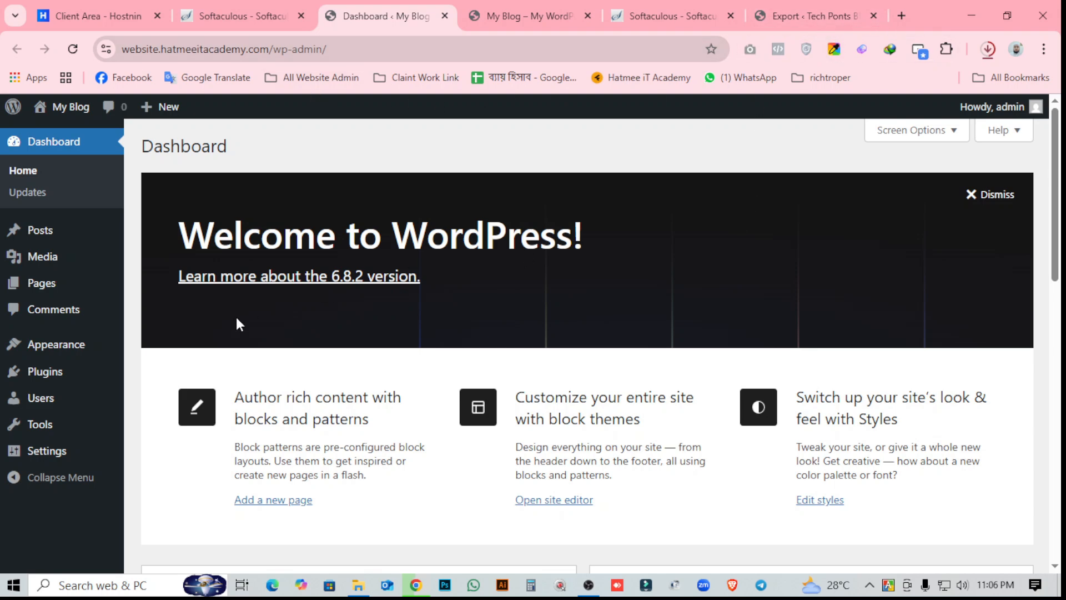
mouse_move(40, 373)
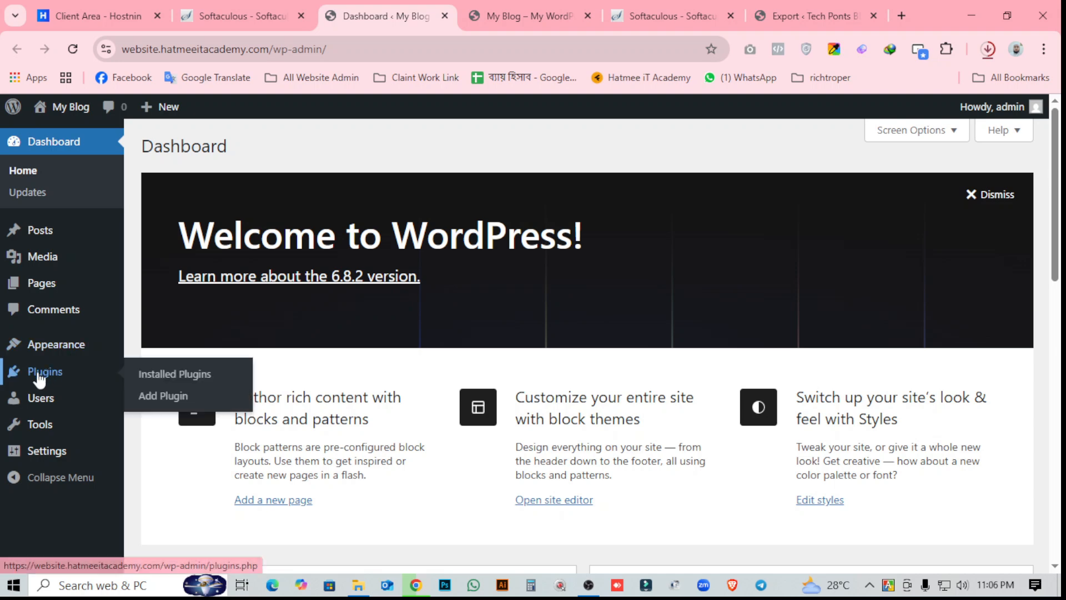
left_click(179, 405)
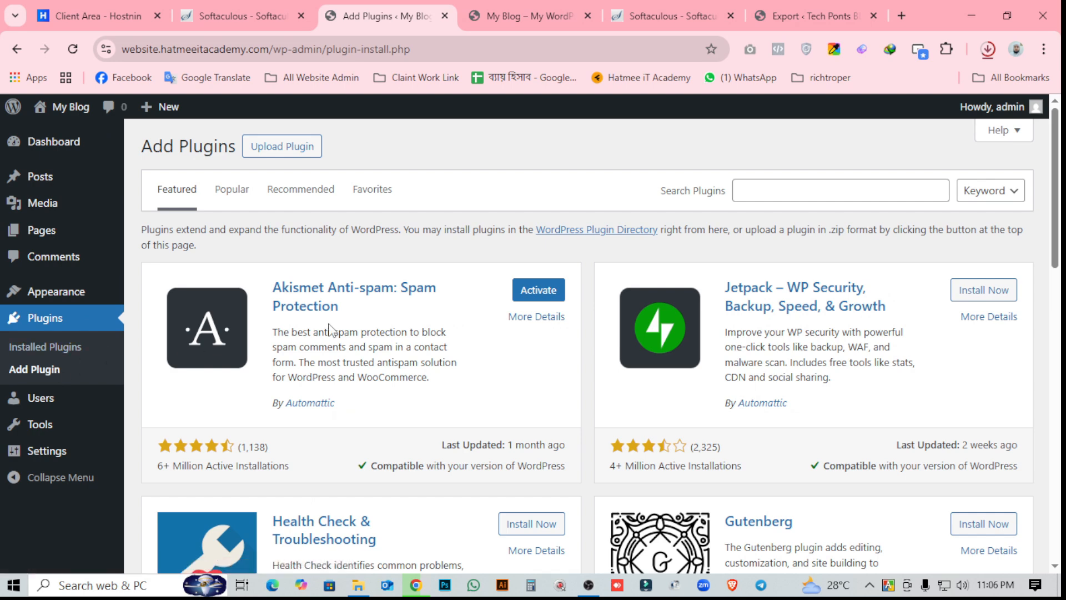
Review the export destinations on the Tech Ponts BD site and check the backup file's download progress
left_click(822, 11)
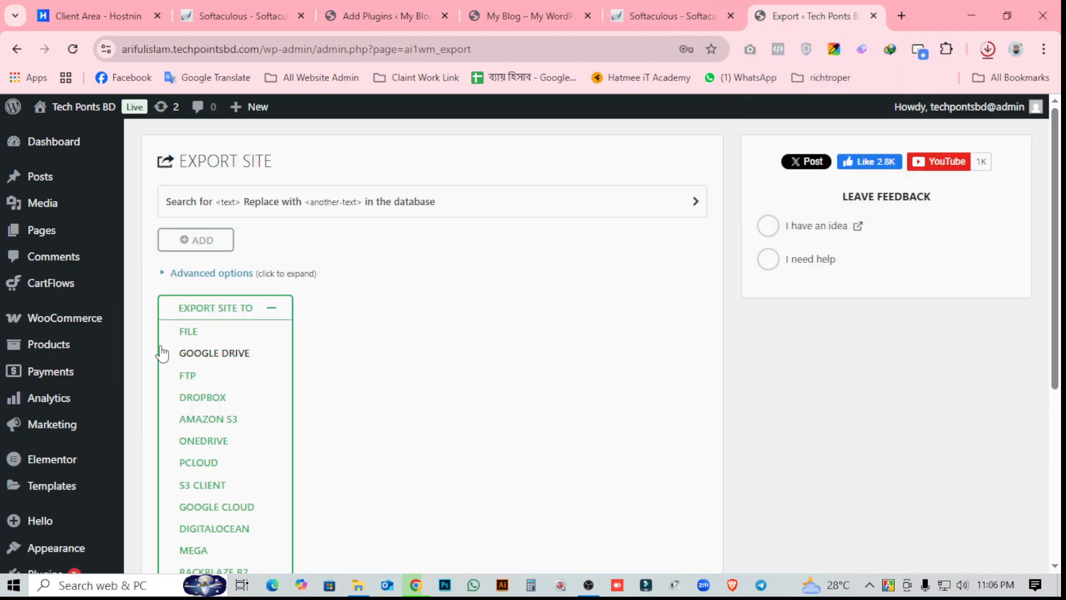
scroll(81, 476, "down", 4)
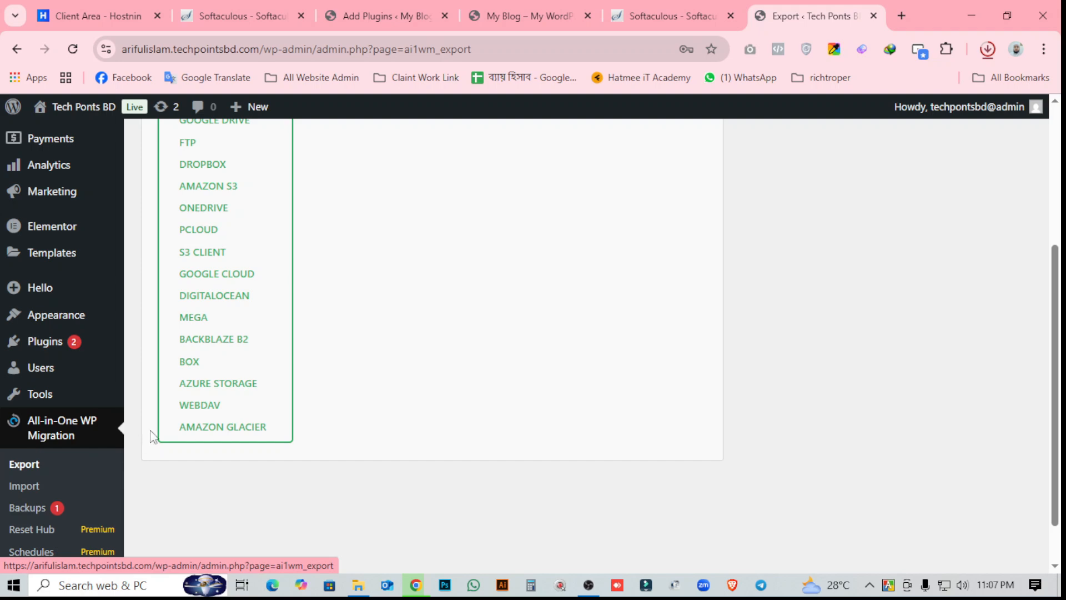
scroll(255, 439, "up", 4)
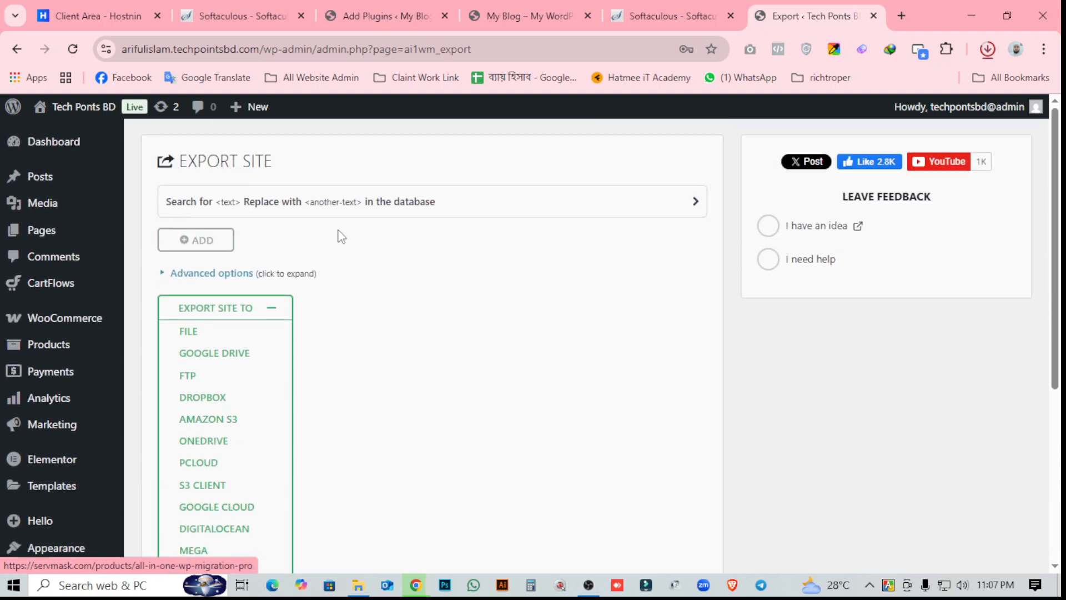
left_click(988, 49)
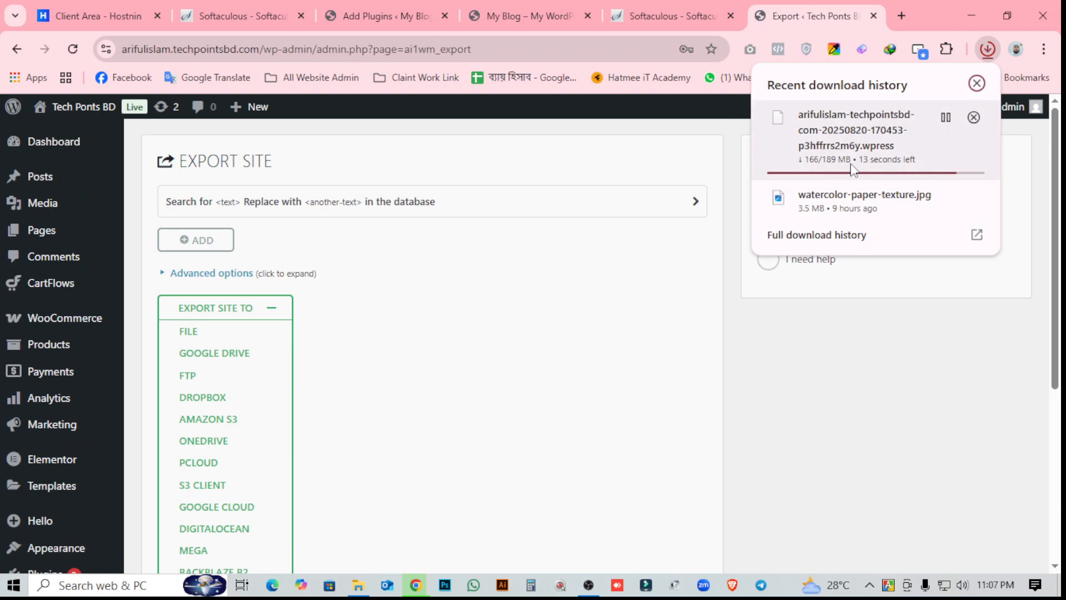
Return to My Blog's Add Plugins page, open the plugin upload form and start choosing a zip file
left_click(383, 16)
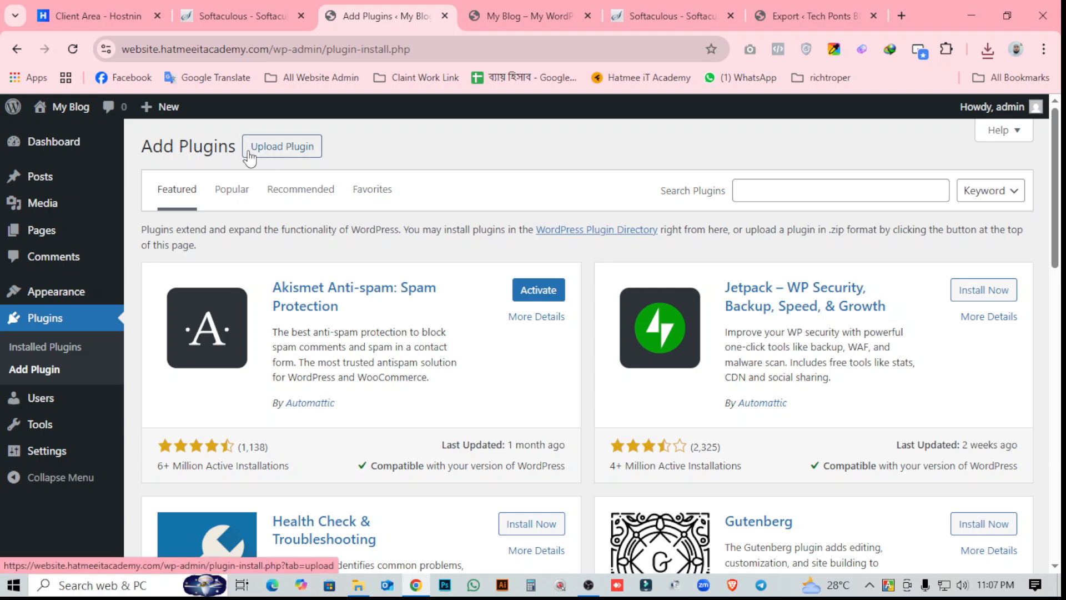
left_click(291, 150)
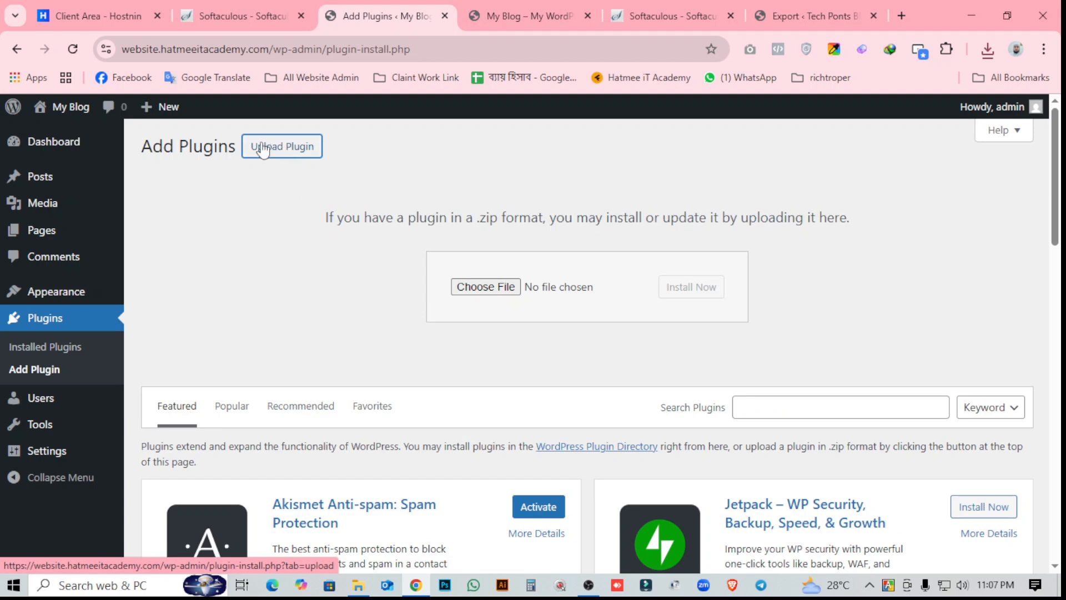
left_click(480, 287)
scroll(83, 274, "down", 2)
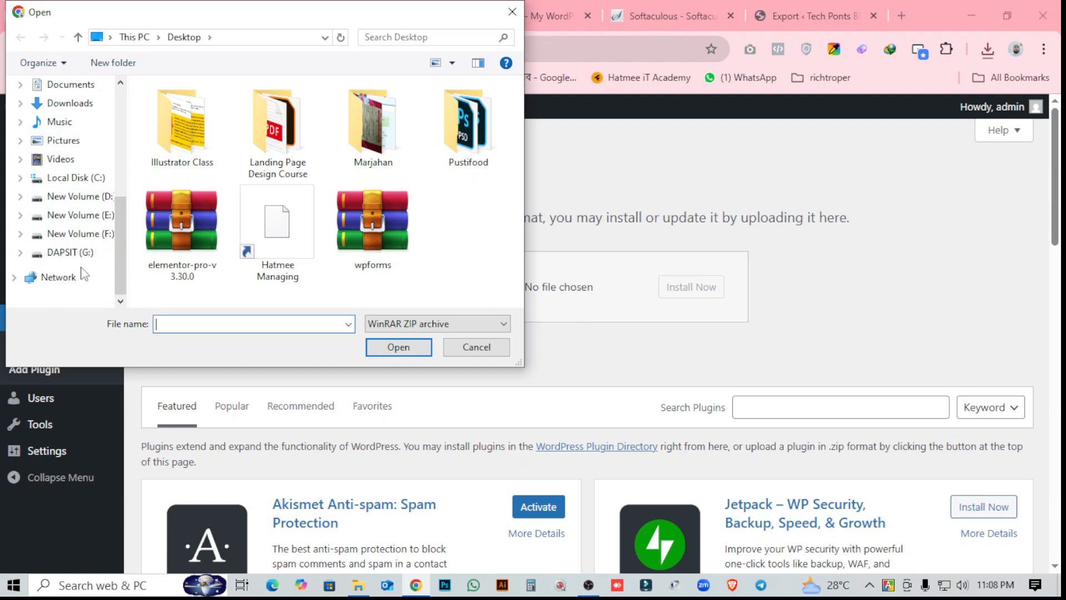
Look through the folders on drives F:, E: and D: for the plugin archive
left_click(89, 234)
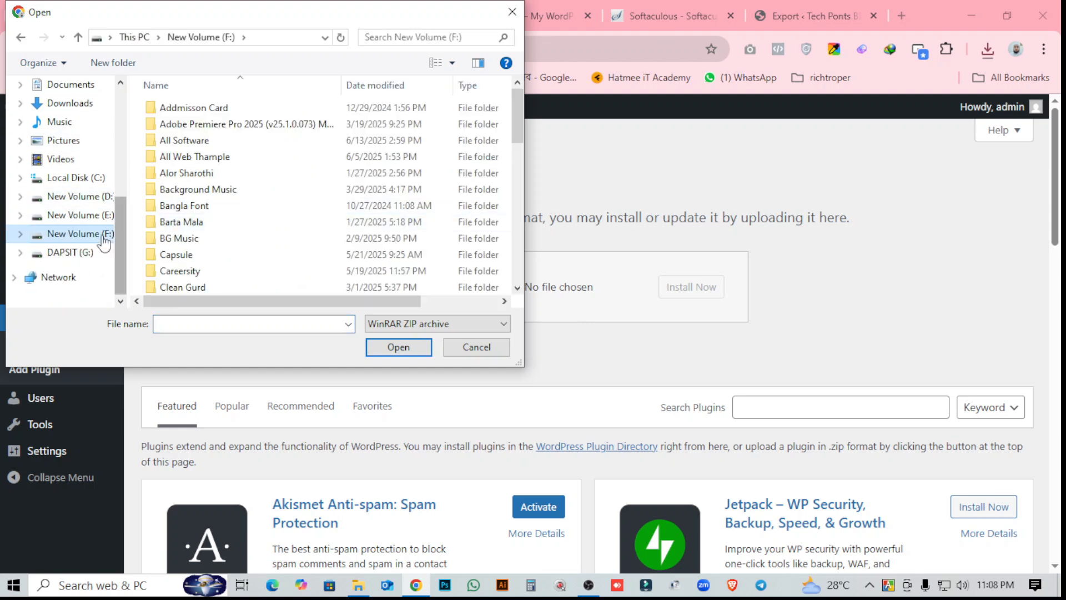
scroll(233, 244, "down", 2)
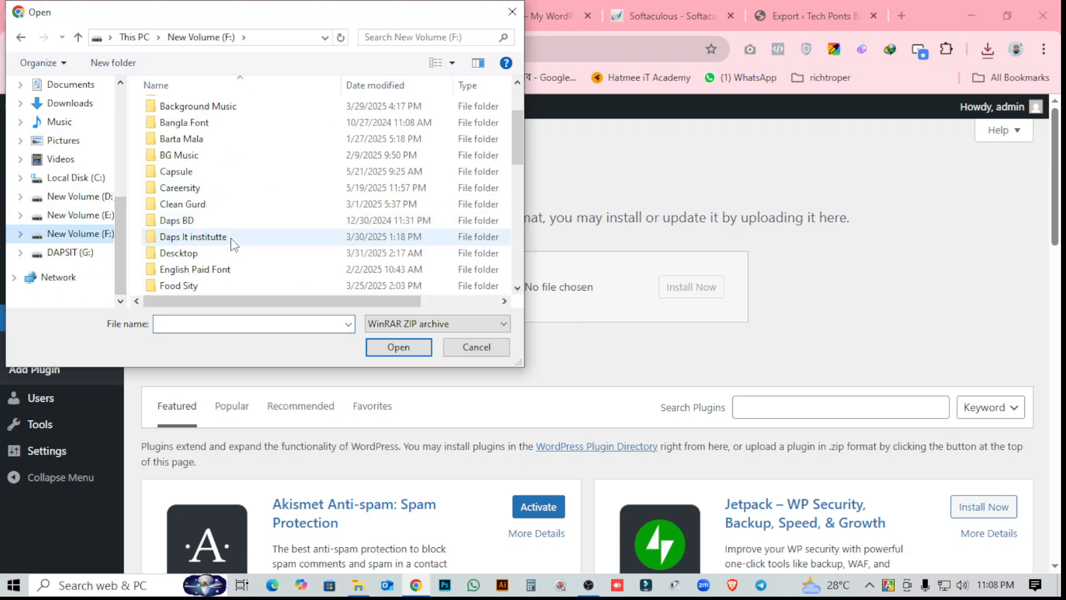
left_click(79, 216)
left_click(78, 196)
scroll(267, 222, "down", 4)
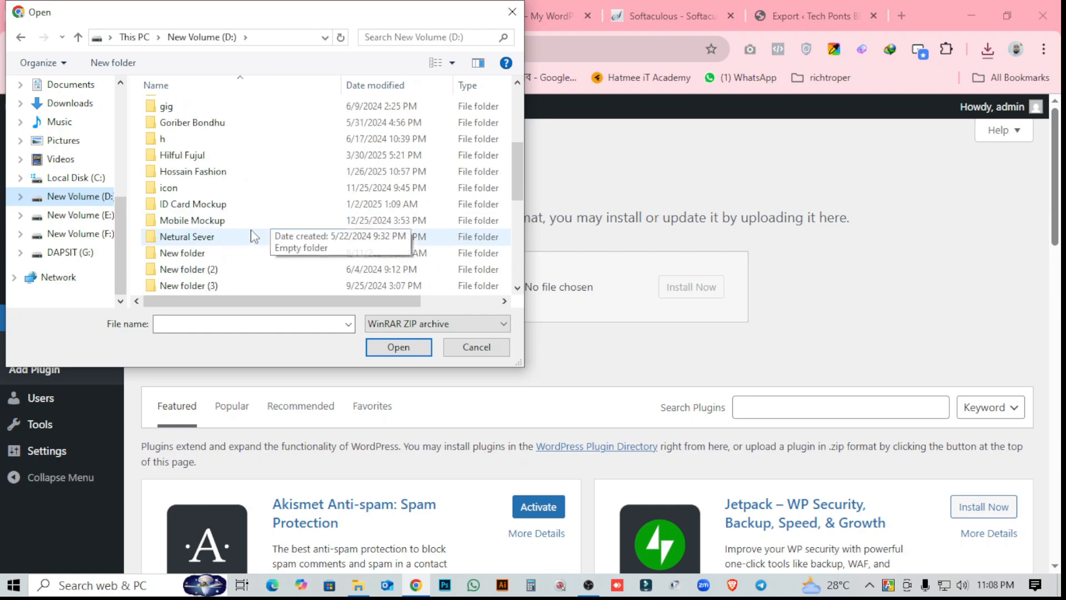
scroll(255, 236, "down", 2)
Look for the migration plugin archive on drive F:, including the Daps It institutte > Website > Plugin folder
left_click(69, 234)
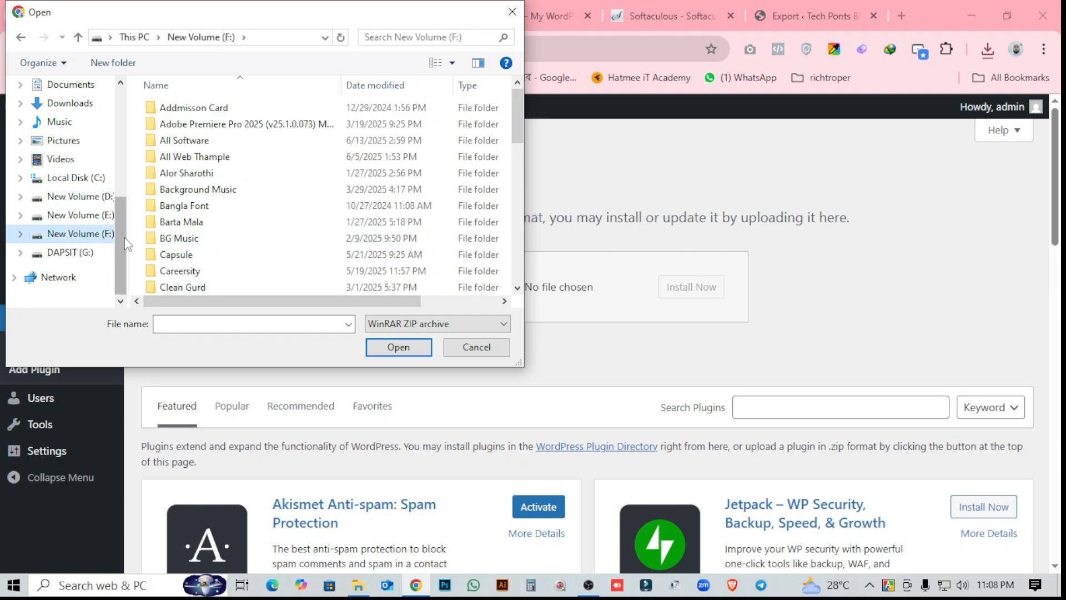
scroll(221, 223, "down", 3)
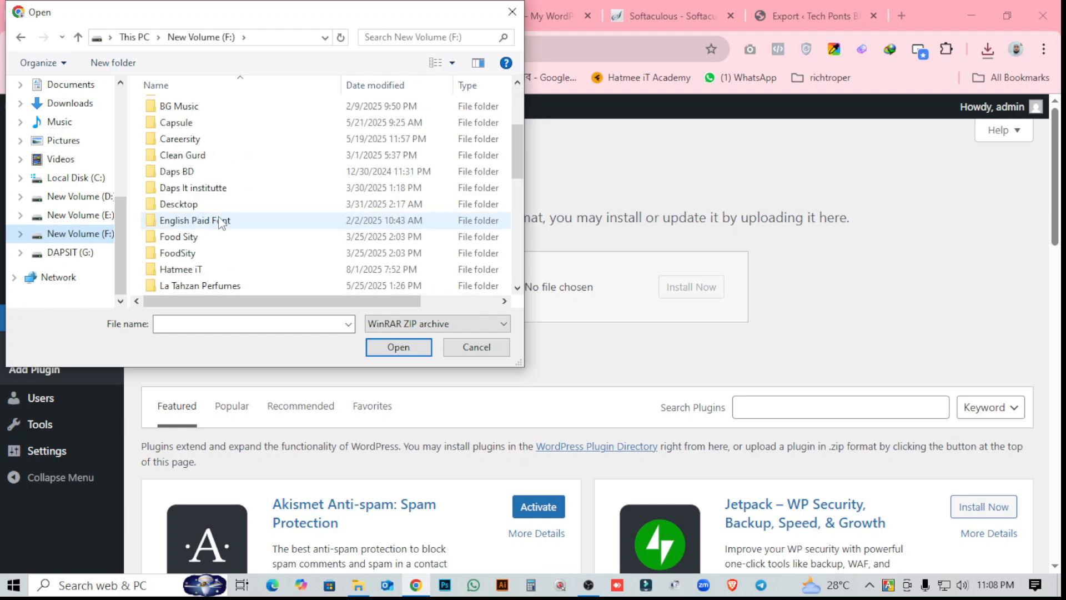
scroll(226, 240, "down", 2)
scroll(223, 253, "down", 5)
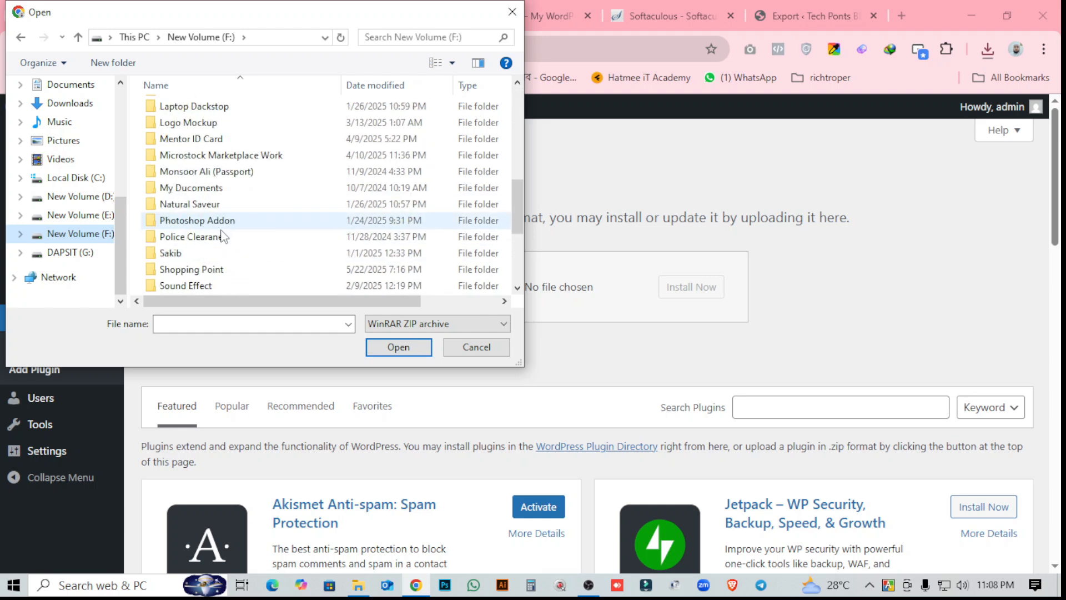
scroll(236, 257, "up", 4)
scroll(237, 253, "up", 5)
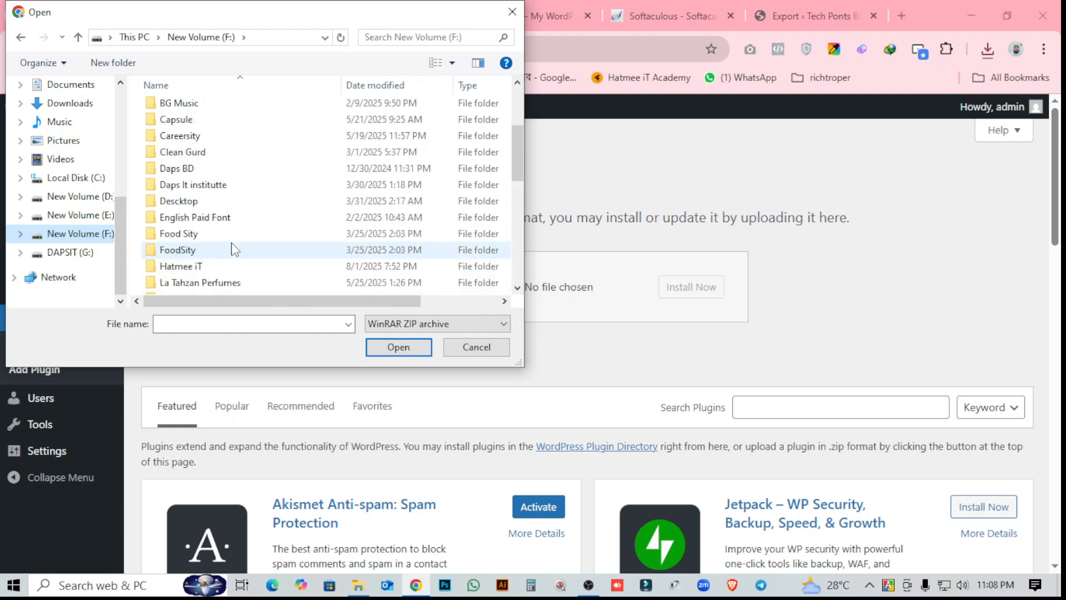
scroll(238, 245, "down", 1)
left_click(234, 239)
double_click(233, 239)
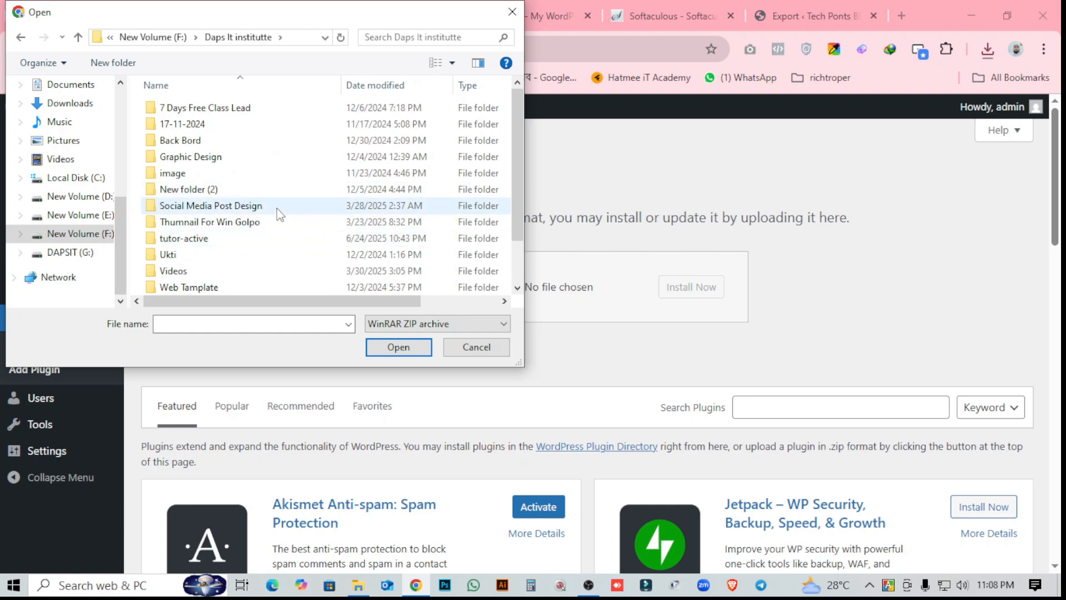
scroll(278, 211, "down", 1)
double_click(278, 250)
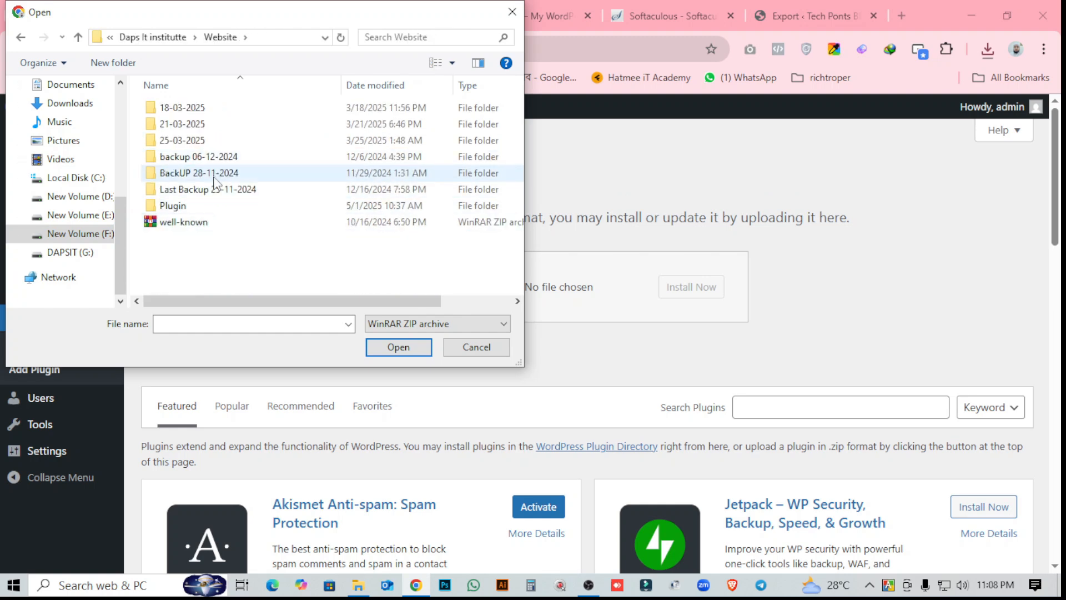
double_click(176, 206)
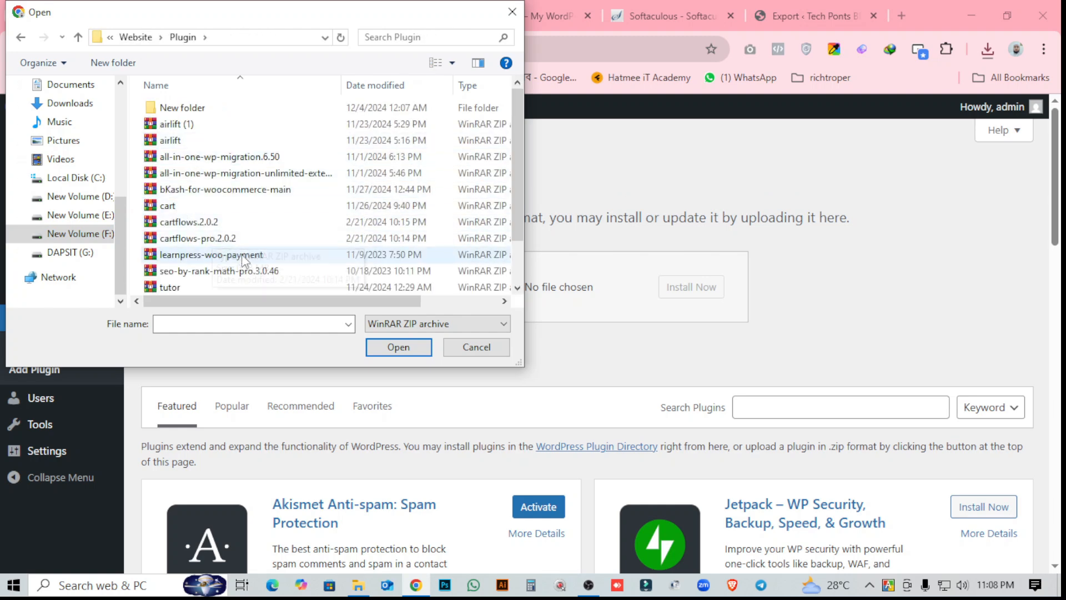
scroll(244, 259, "down", 1)
left_click(85, 239)
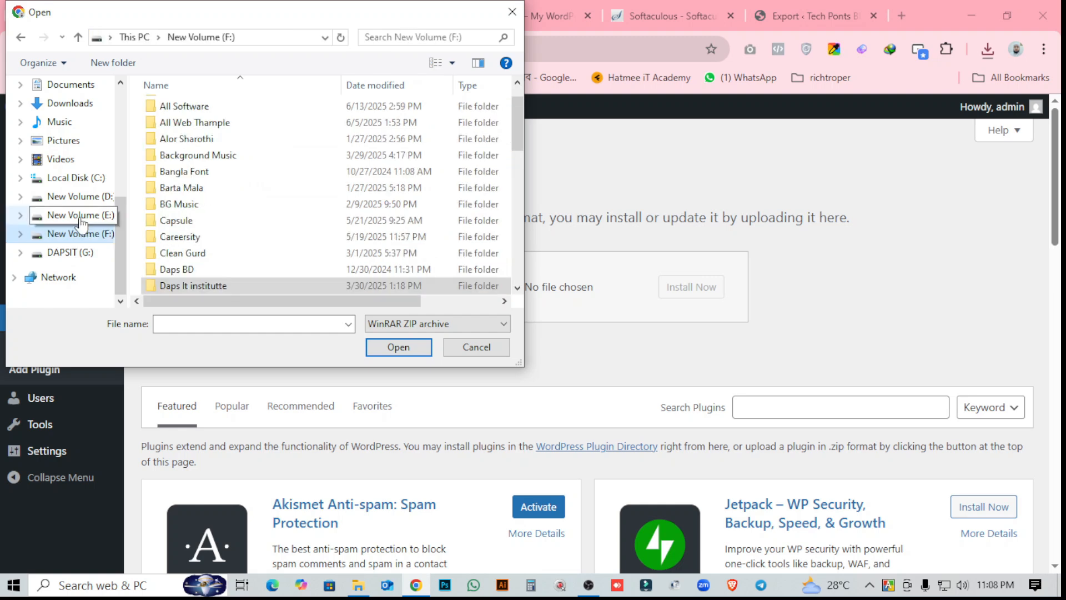
Choose all-in-one-wp-migration-100GB for upload from E: > Extra Drive > Daps IT Institute All File > Website > Plugin
left_click(72, 214)
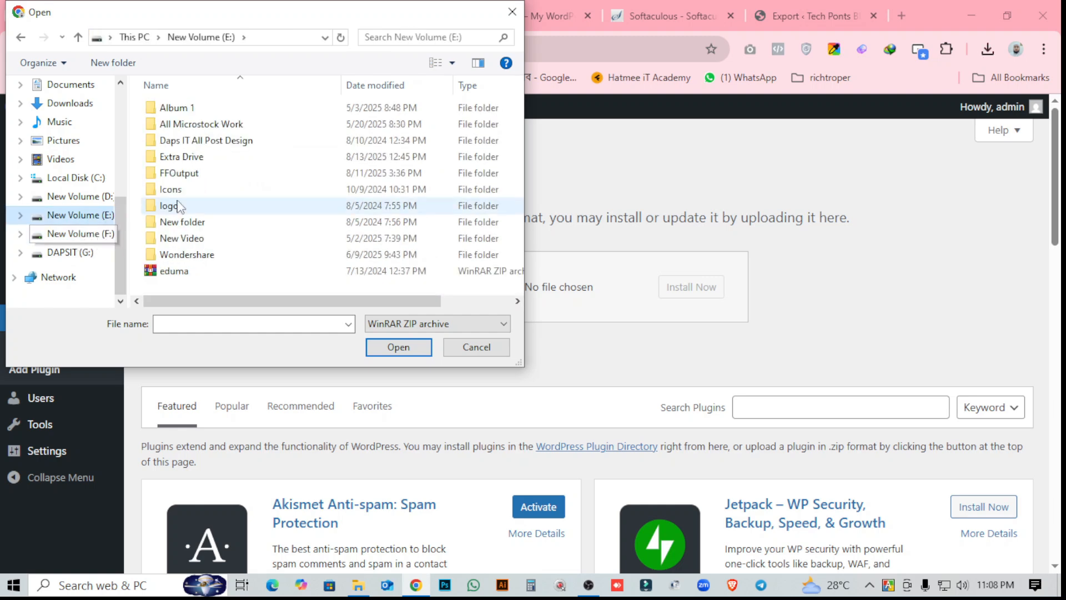
double_click(168, 158)
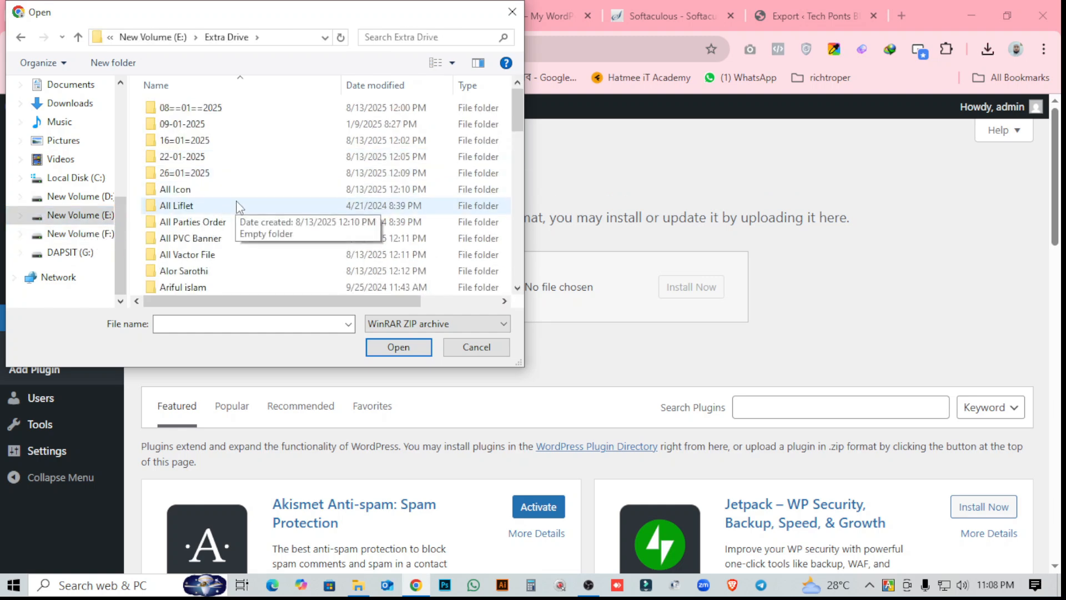
scroll(233, 208, "down", 4)
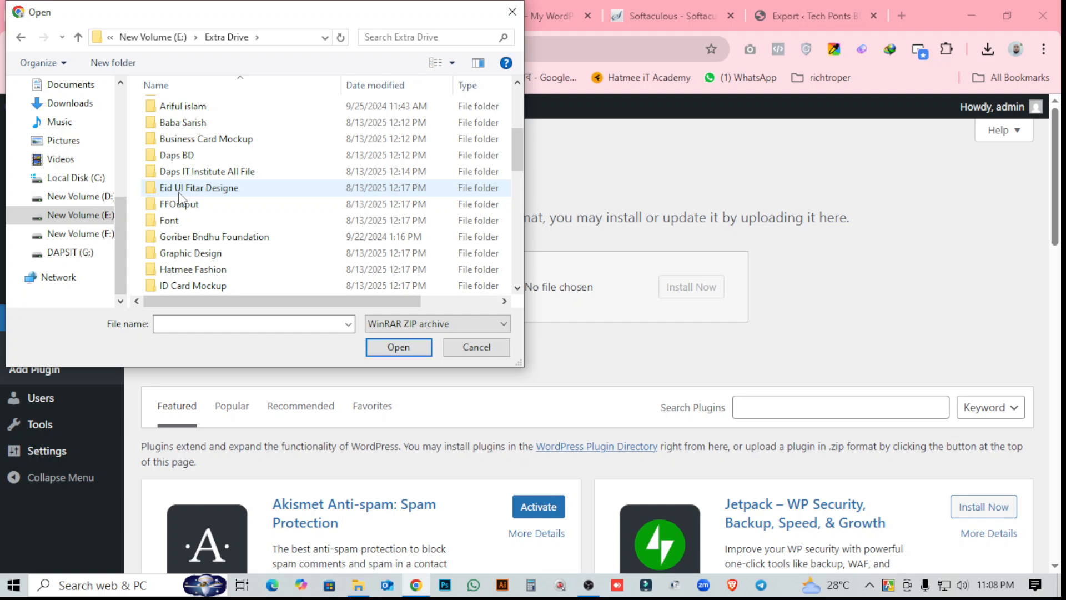
double_click(220, 173)
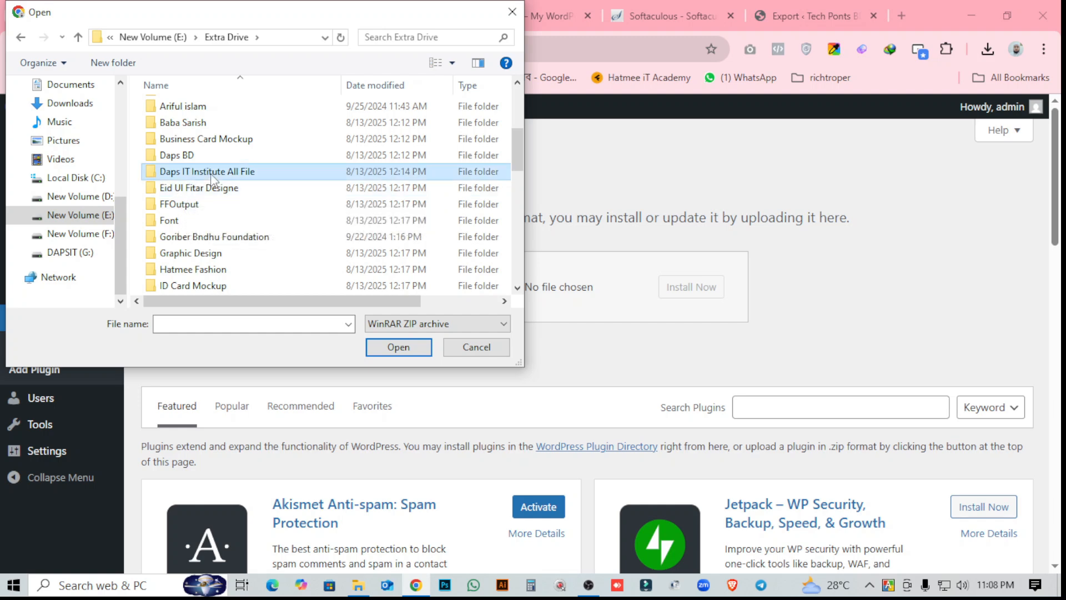
left_click(176, 239)
double_click(175, 240)
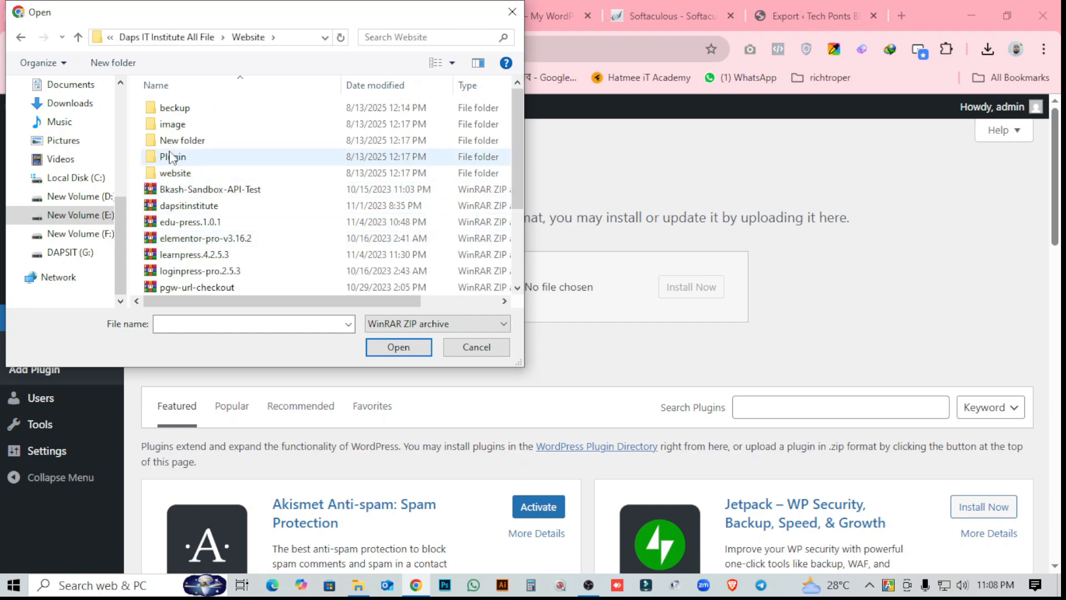
double_click(178, 157)
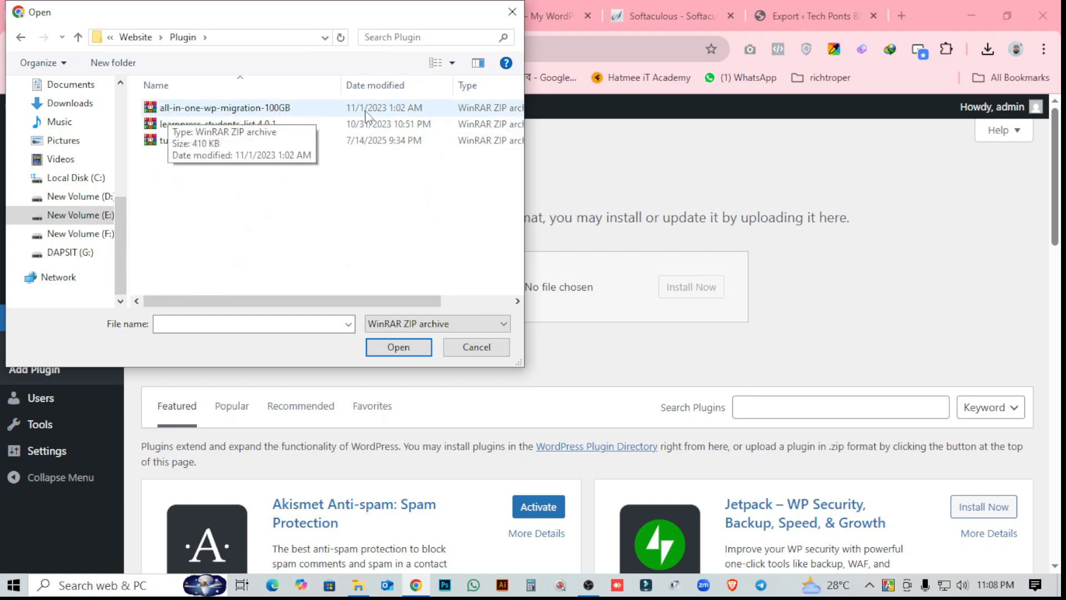
left_click(275, 113)
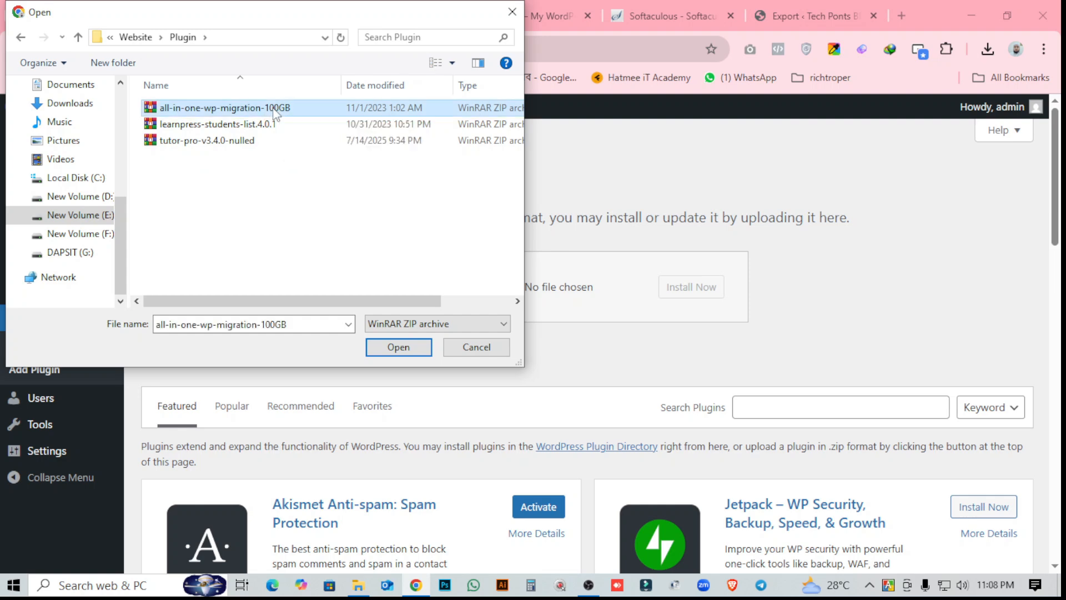
left_click(398, 348)
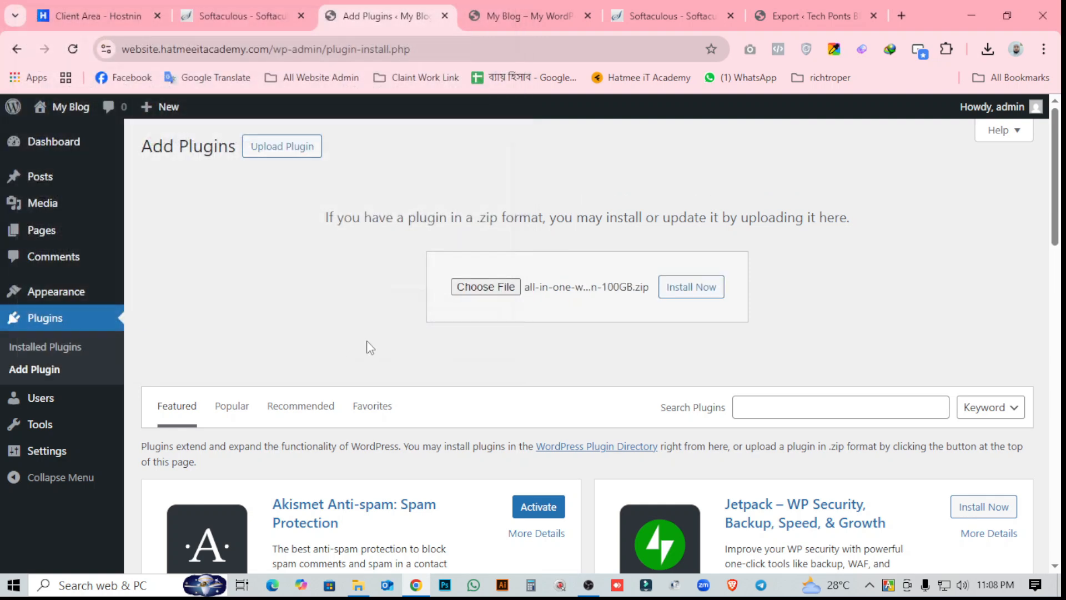
Install the uploaded All-in-One WP Migration (100GB version) plugin and activate it
left_click(712, 294)
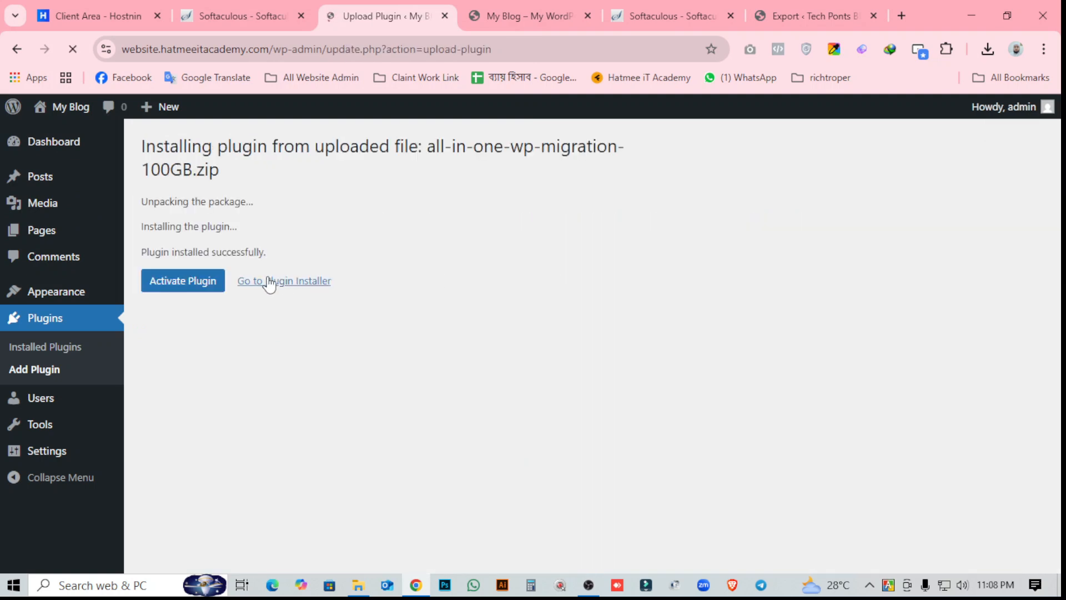
left_click(159, 288)
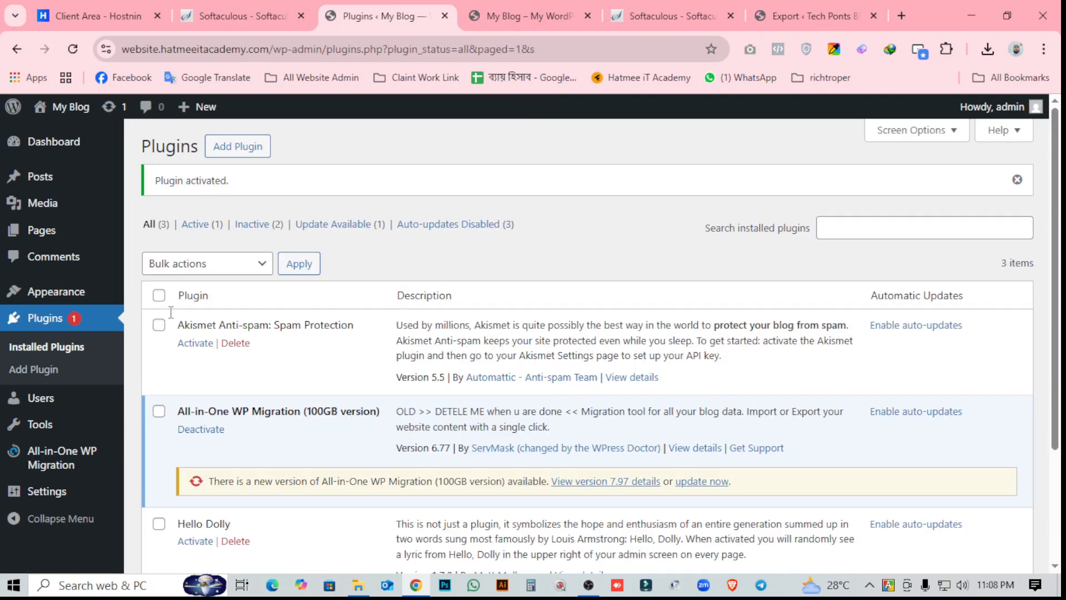
scroll(266, 388, "down", 3)
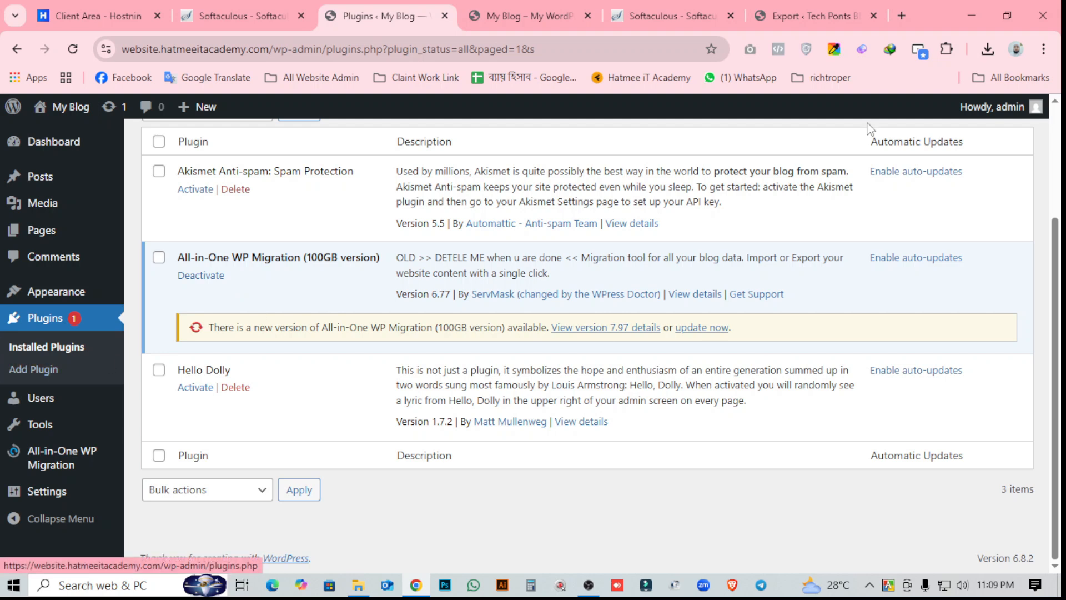
Check the recent downloads for the exported backup file and the web address of the destination site
left_click(988, 49)
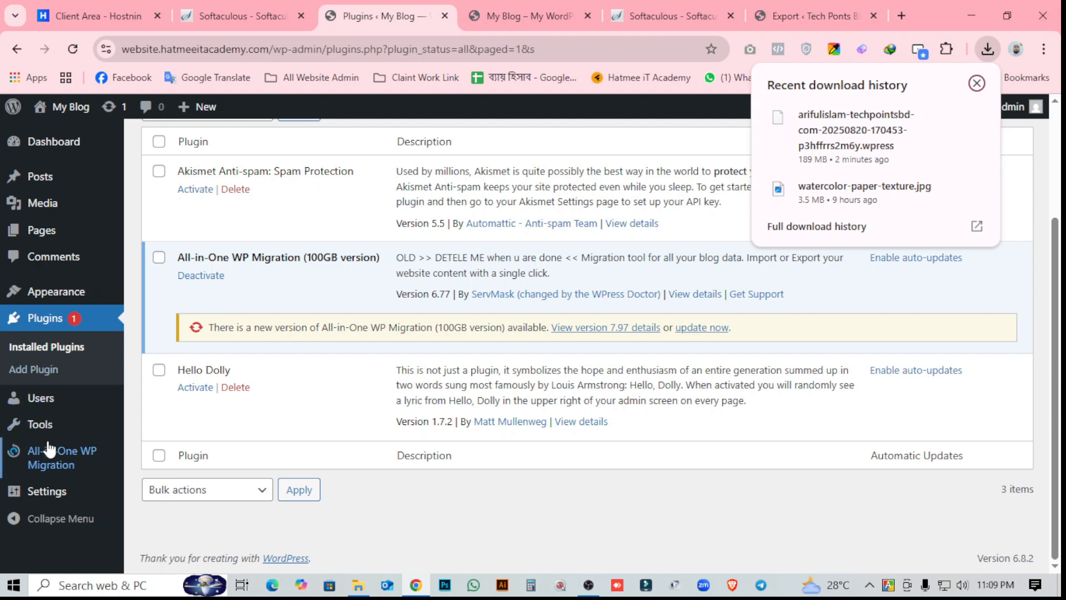
left_click(410, 556)
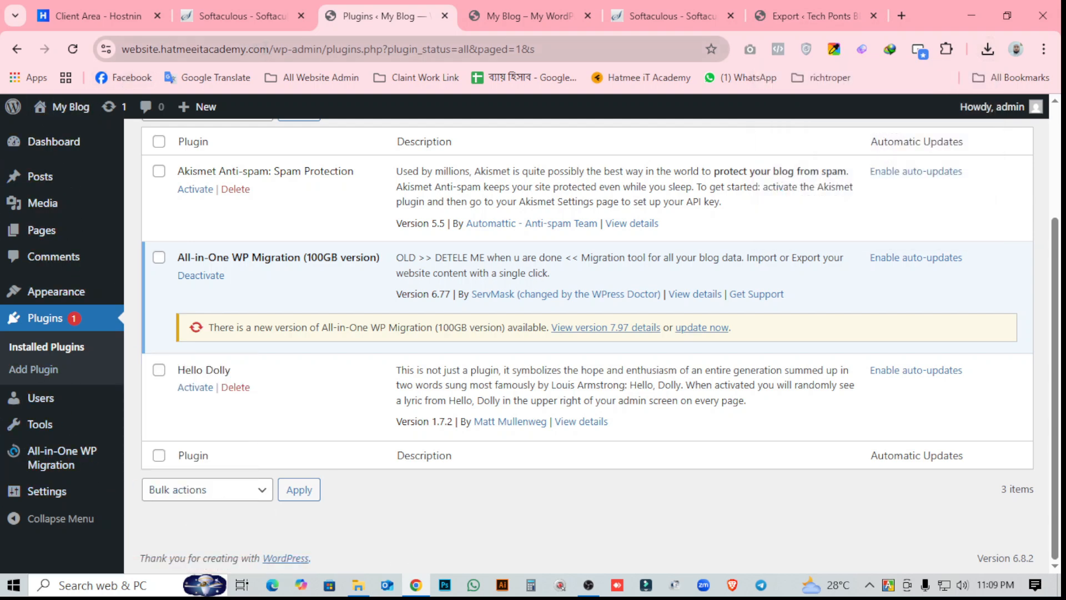
left_click_drag(269, 49, 85, 50)
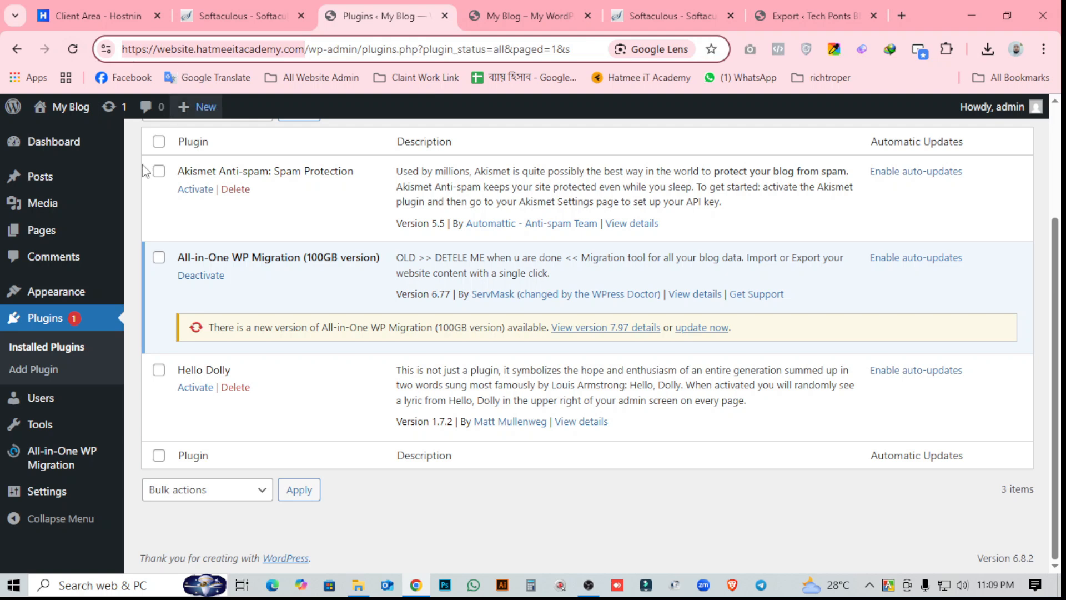
left_click(461, 525)
Open All-in-One WP Migration's Import page and start an import from a file
mouse_move(36, 461)
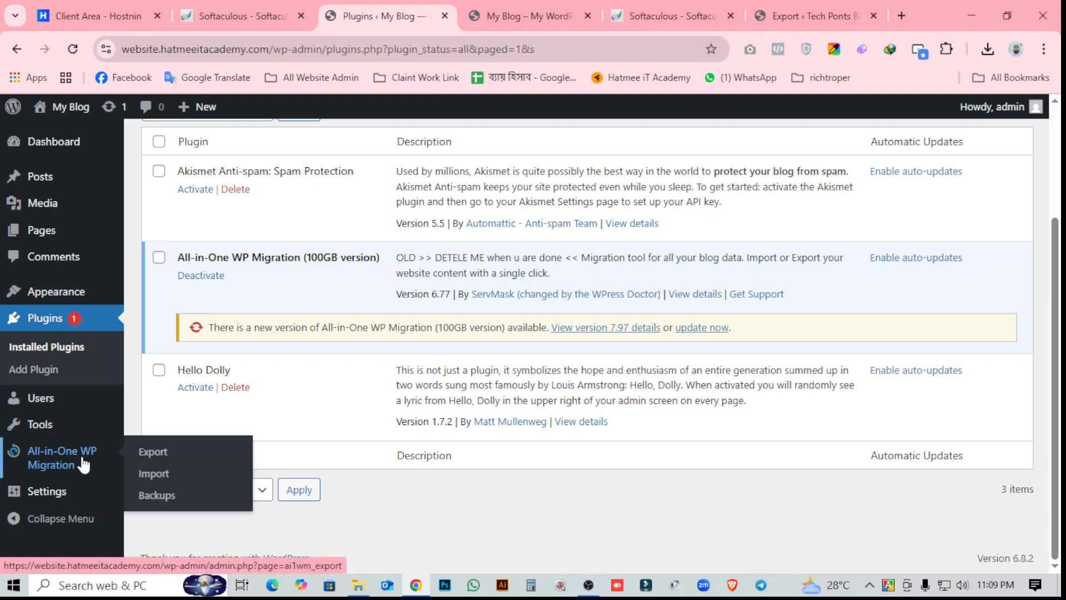
left_click(143, 475)
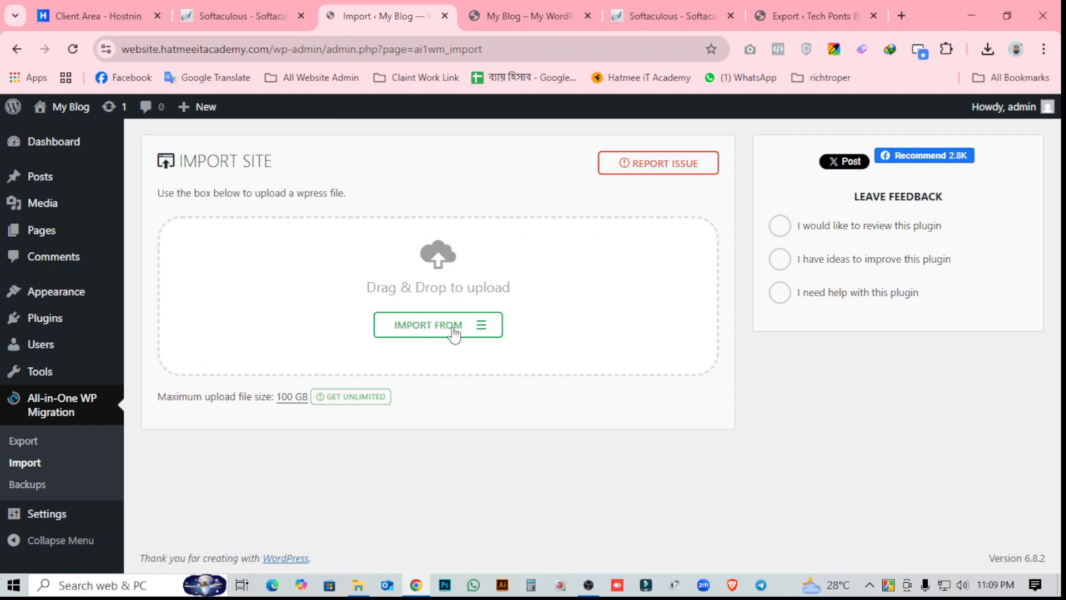
left_click(455, 327)
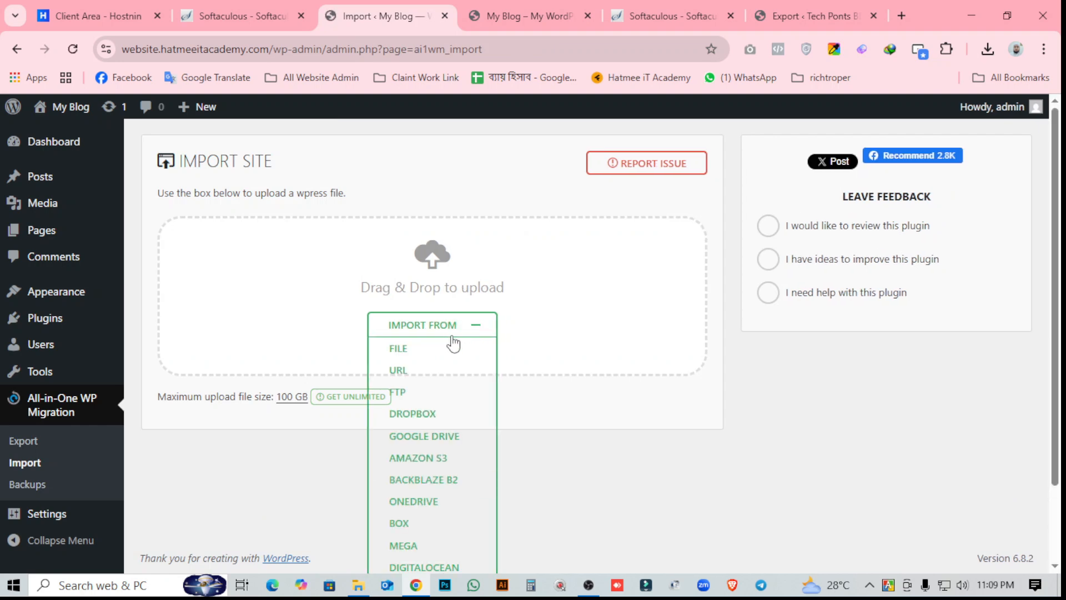
left_click(398, 350)
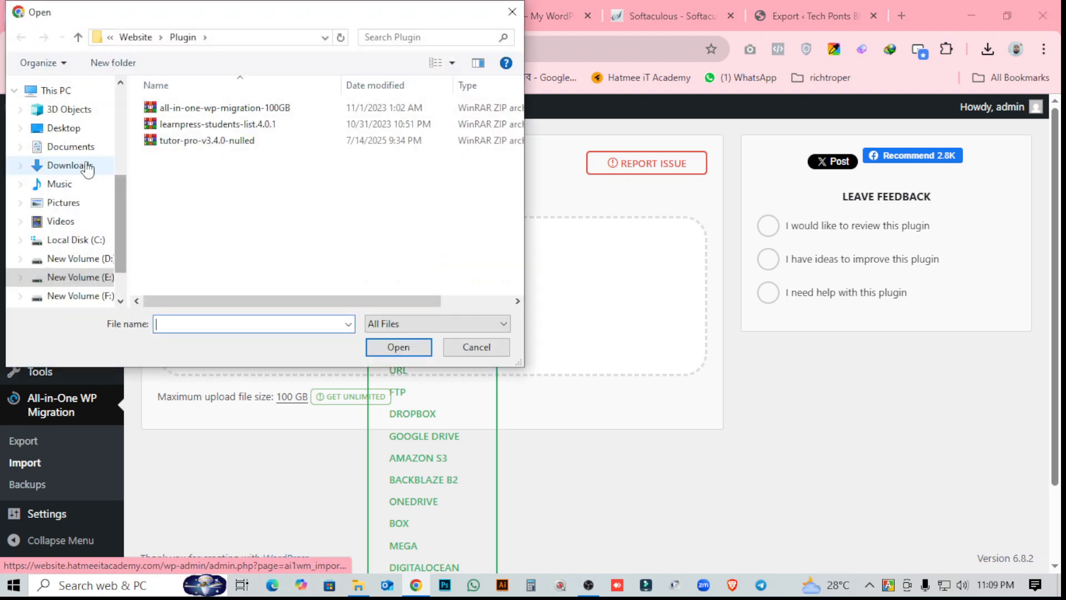
Select the exported Tech Ponts BD .wpress backup on the Desktop and upload it for import
left_click(79, 133)
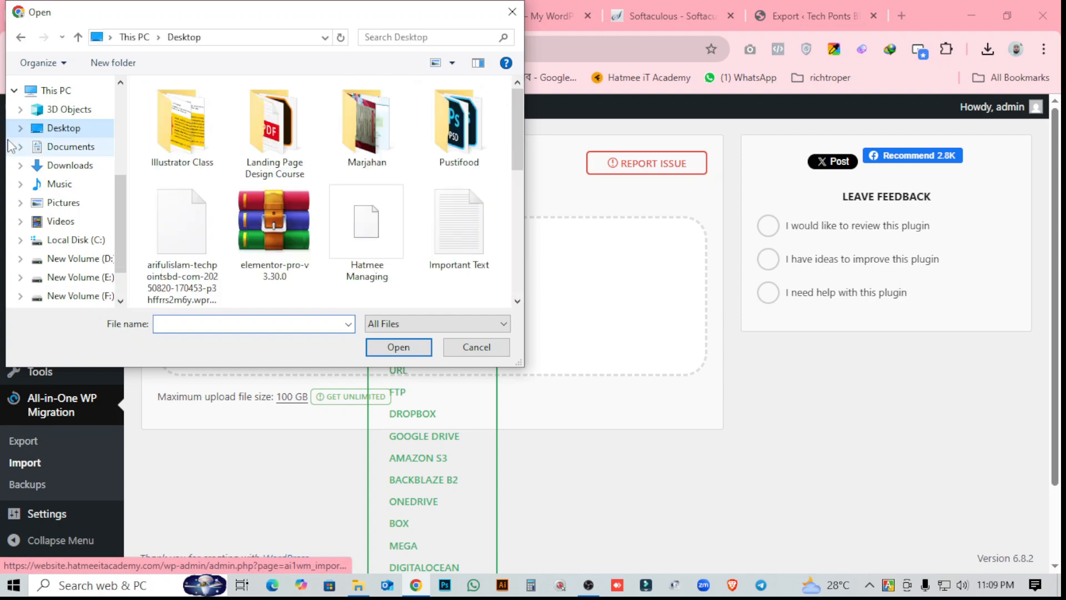
scroll(242, 289, "down", 2)
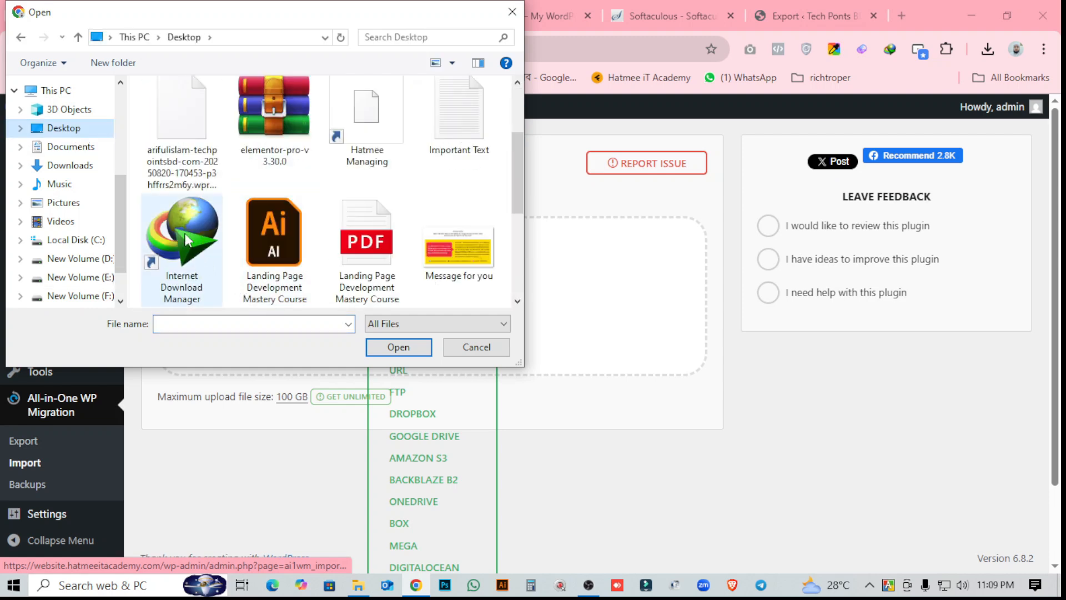
left_click(196, 167)
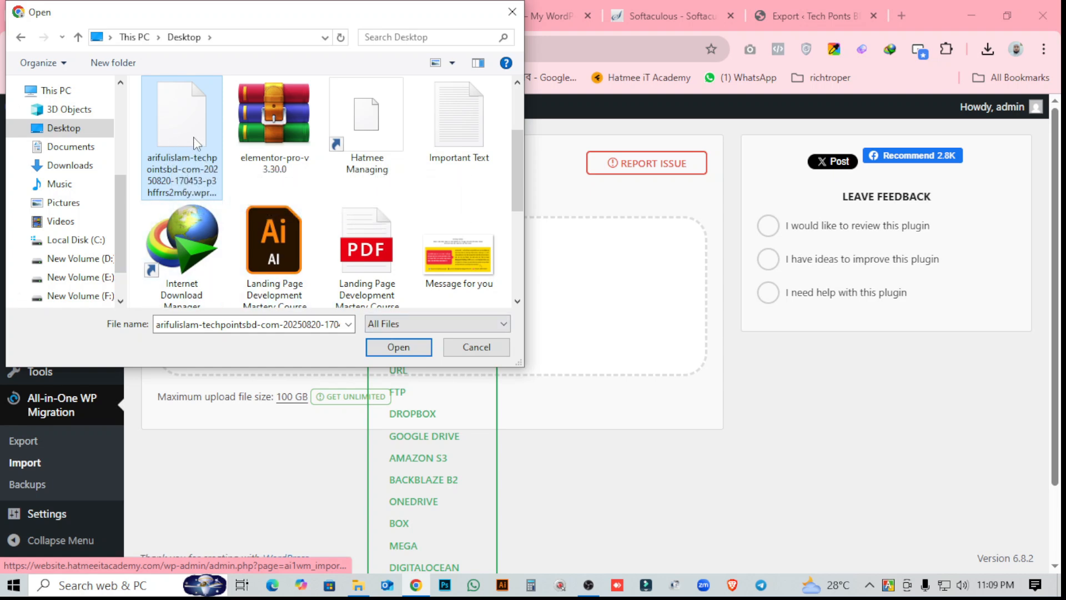
left_click(399, 347)
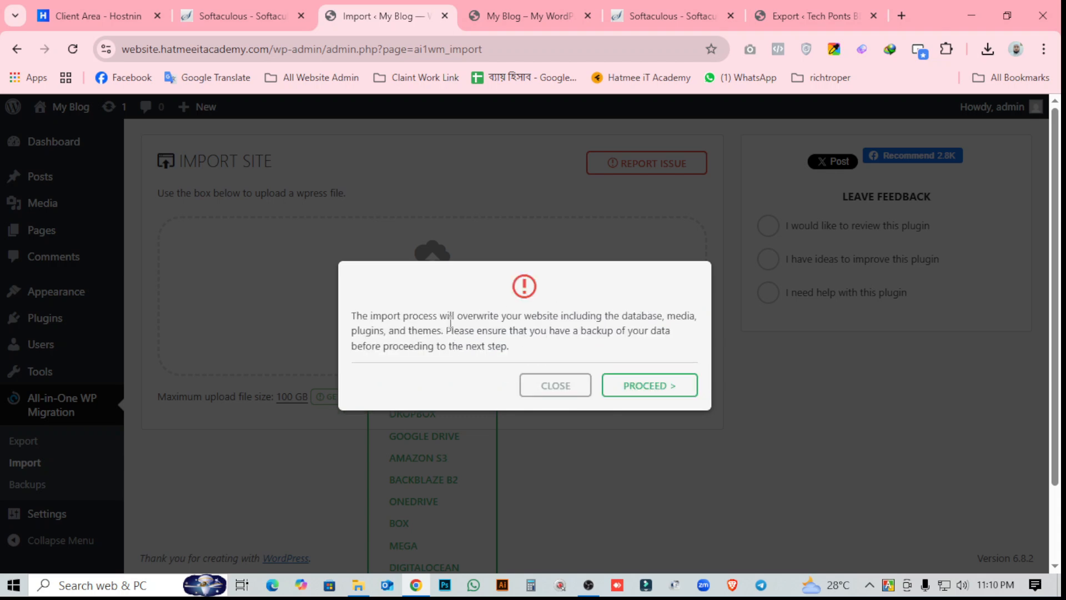
Proceed with overwriting the site from the backup and close the import dialog once the restore finishes
left_click(661, 389)
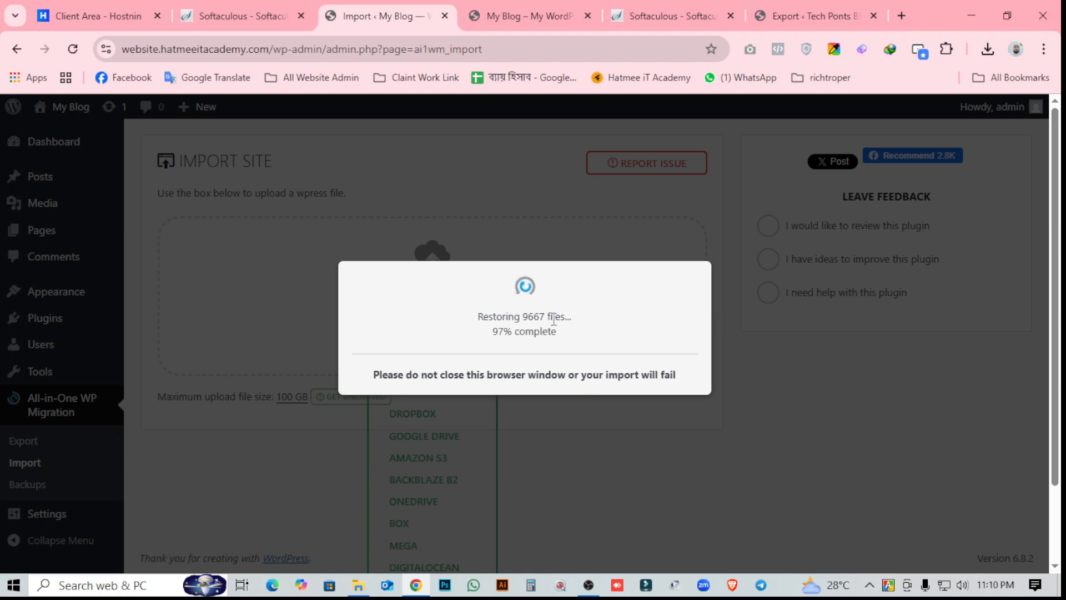
left_click_drag(527, 319, 566, 335)
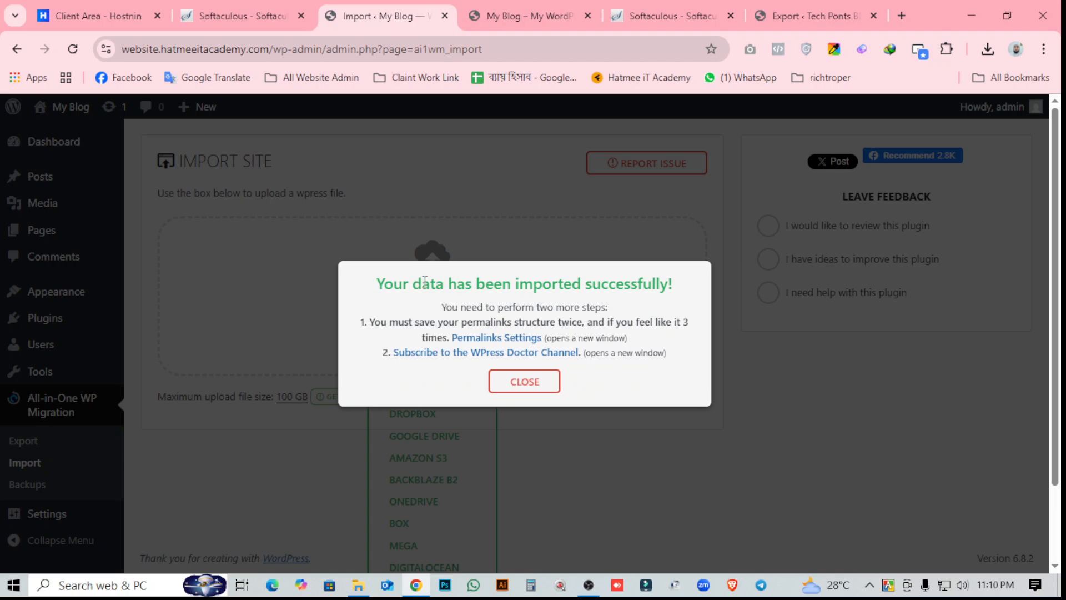
left_click_drag(425, 281, 682, 286)
left_click(511, 383)
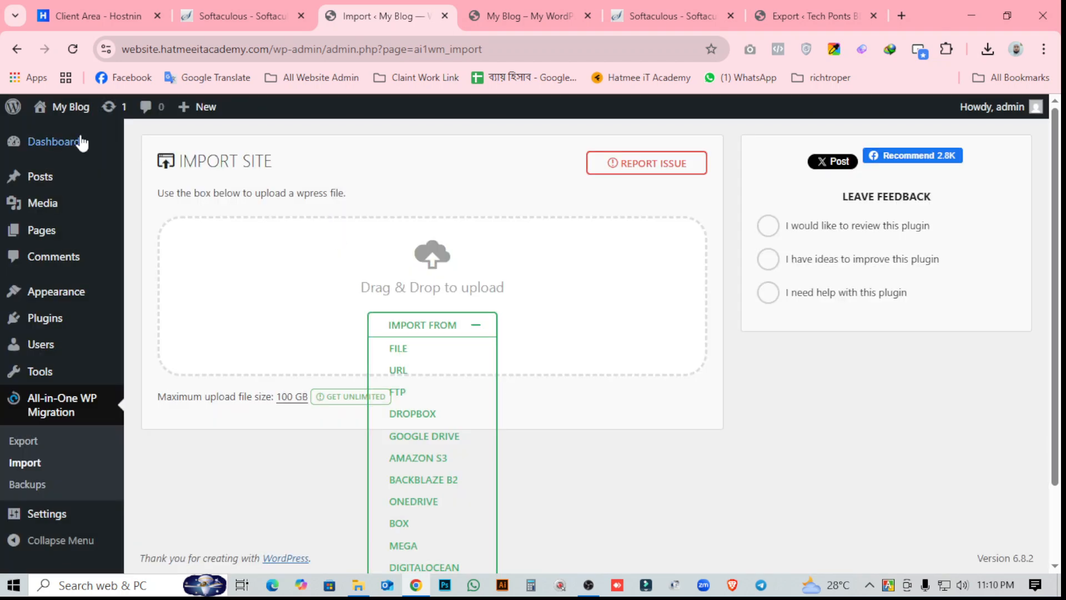
Leave the import page and bring up the migrated site's WordPress login form
left_click(55, 114)
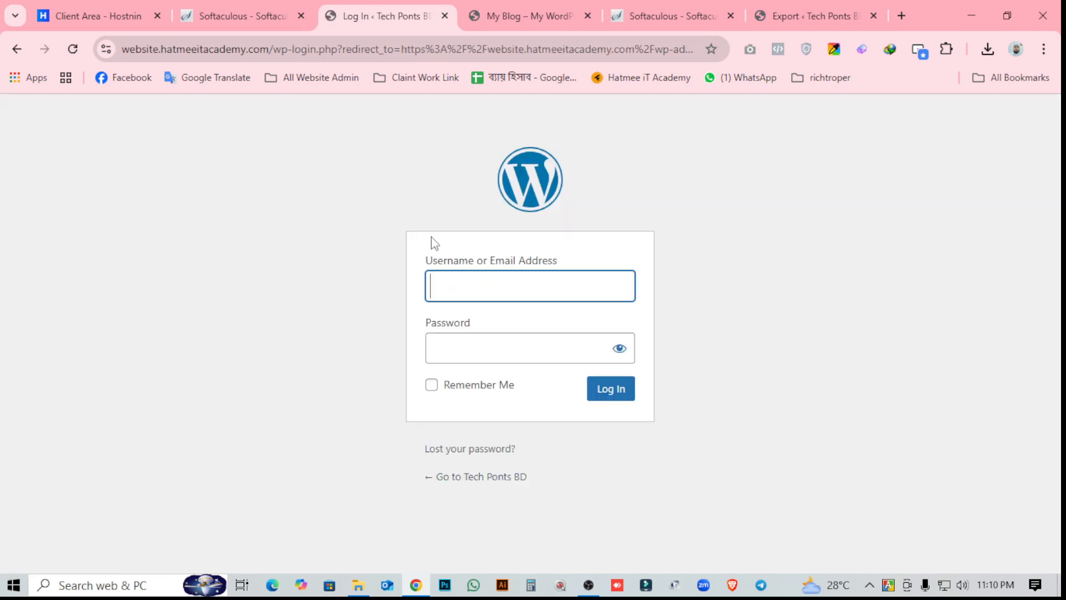
left_click(510, 298)
left_click(331, 240)
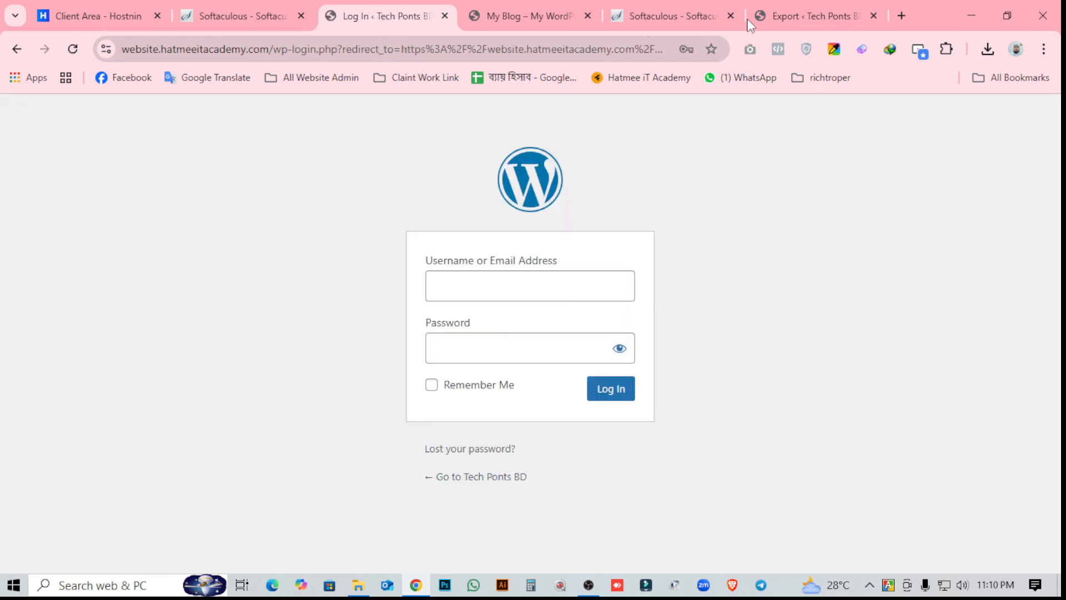
Check the source site's domain on its All-in-One WP Migration export page against the migrated site's login form
left_click(798, 11)
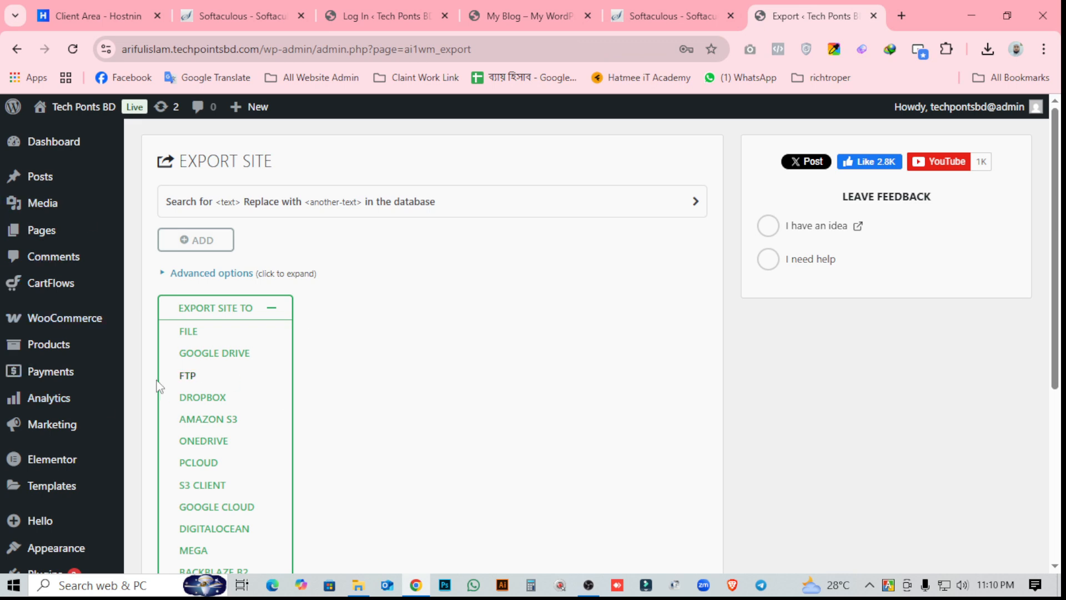
left_click(380, 17)
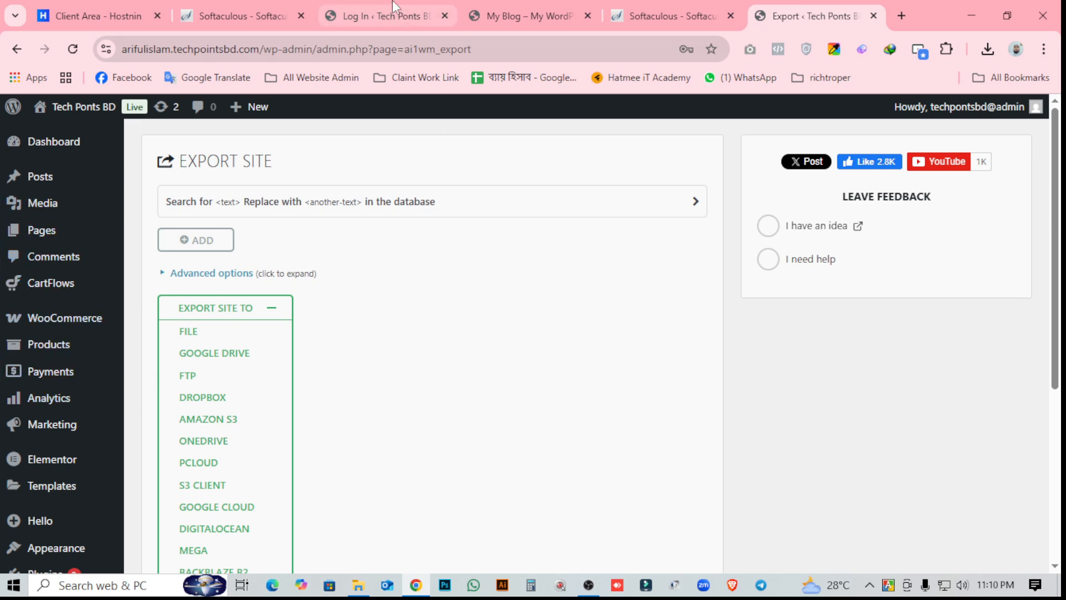
left_click(783, 12)
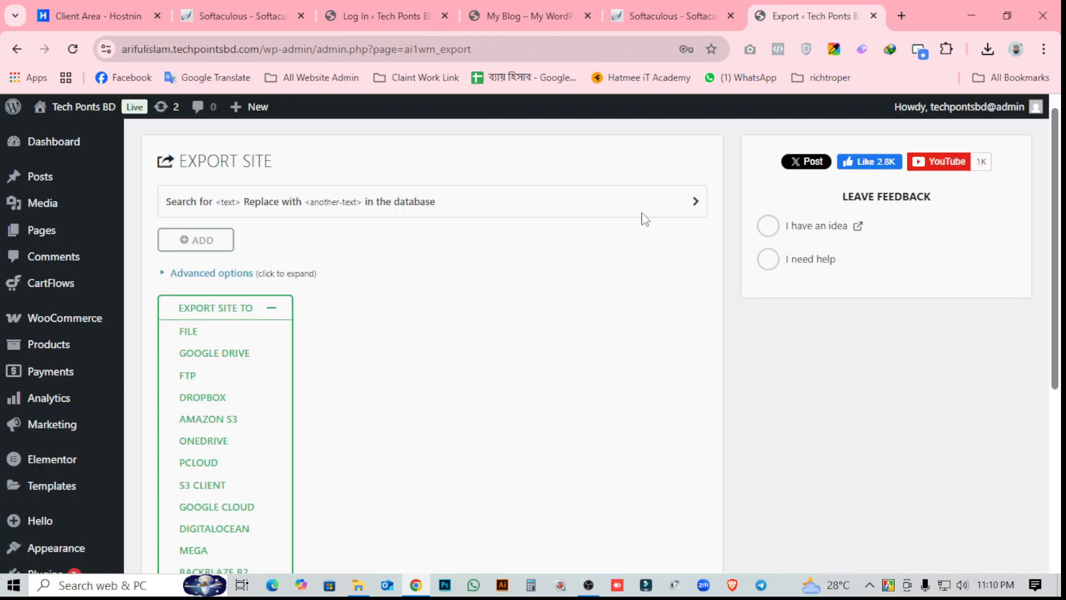
left_click(133, 50)
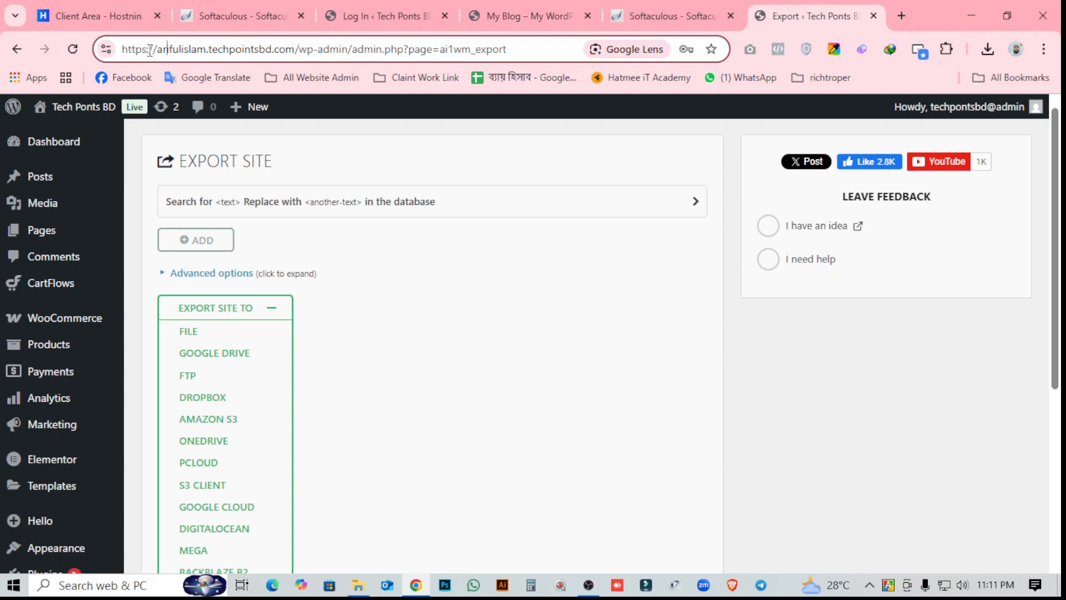
left_click_drag(150, 50, 280, 49)
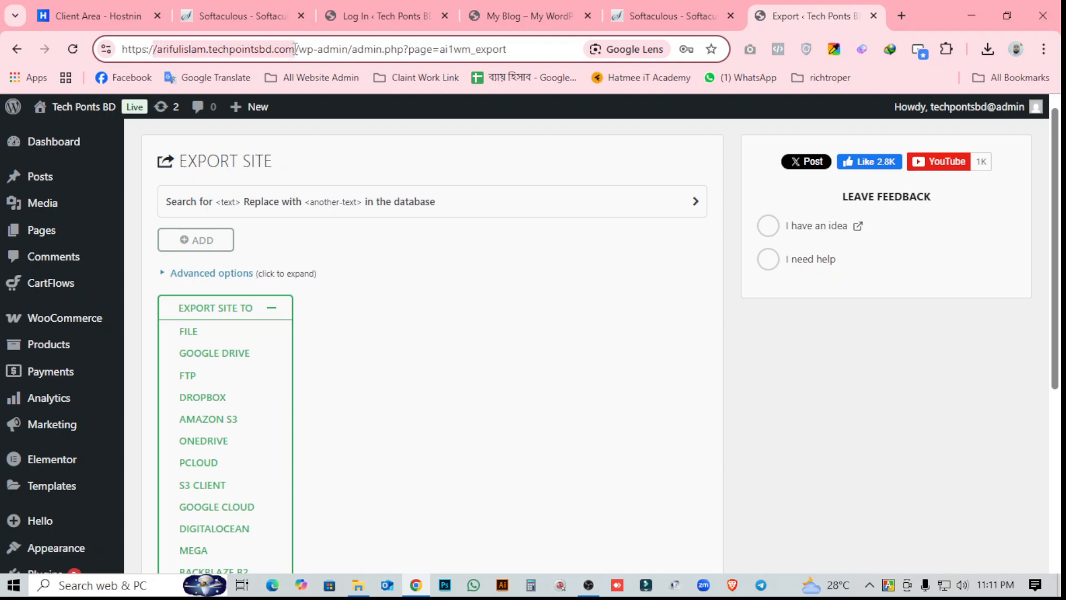
left_click_drag(154, 50, 283, 55)
left_click(285, 54)
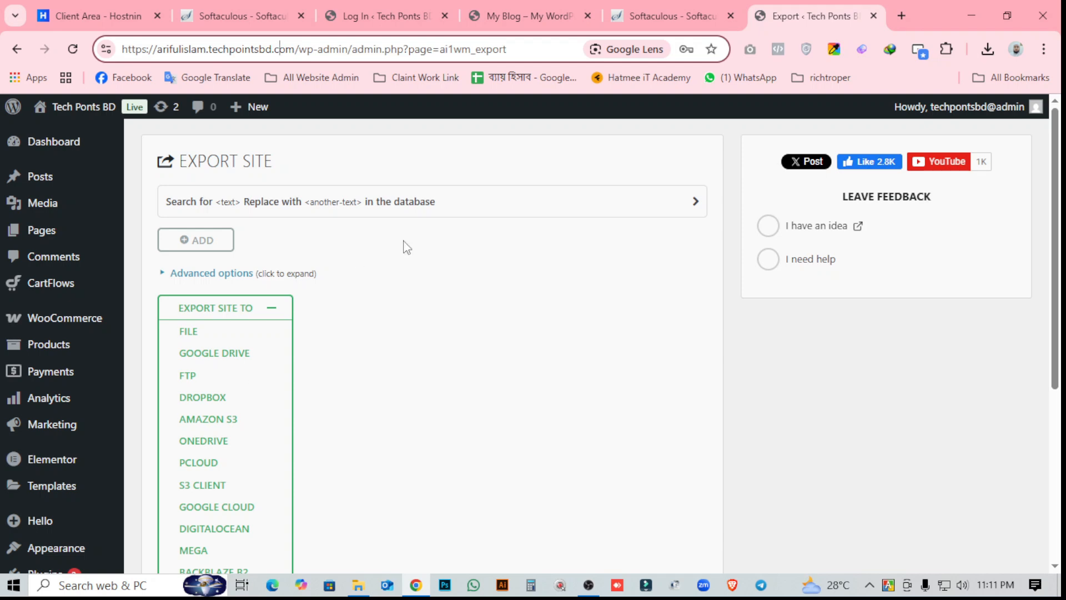
left_click(390, 16)
left_click(460, 289)
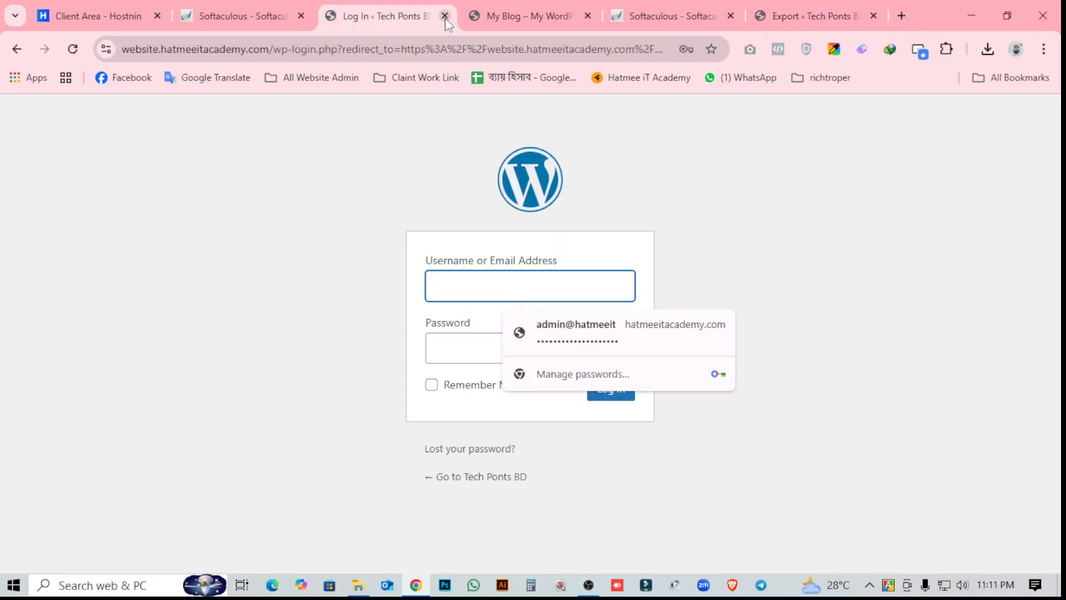
Return to Softaculous's WordPress installation page, close the migrated site's login page, and dismiss the IDM error dialog
left_click(253, 7)
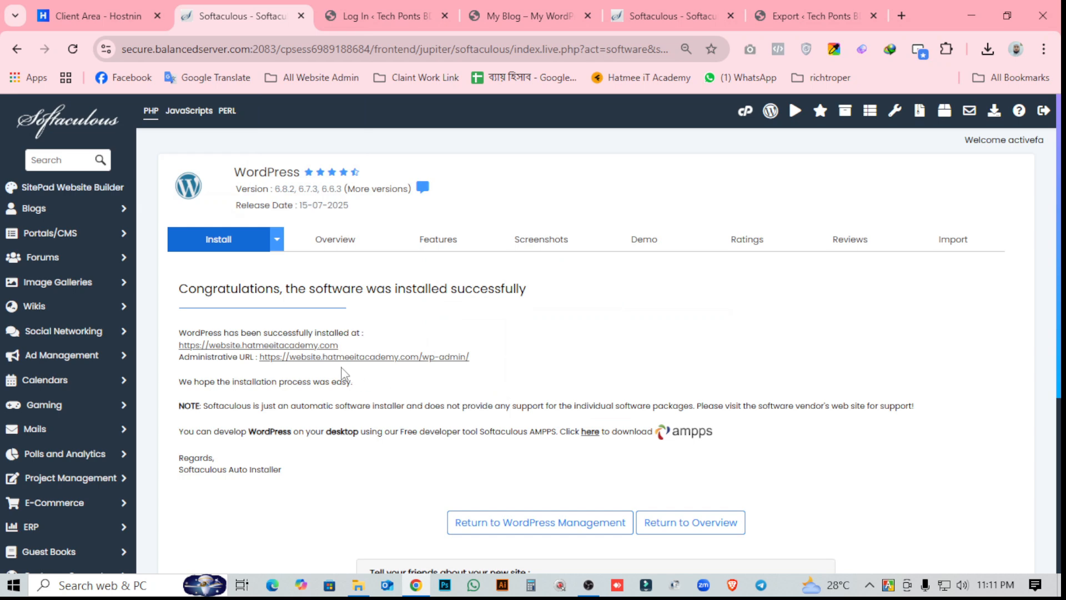
left_click(445, 16)
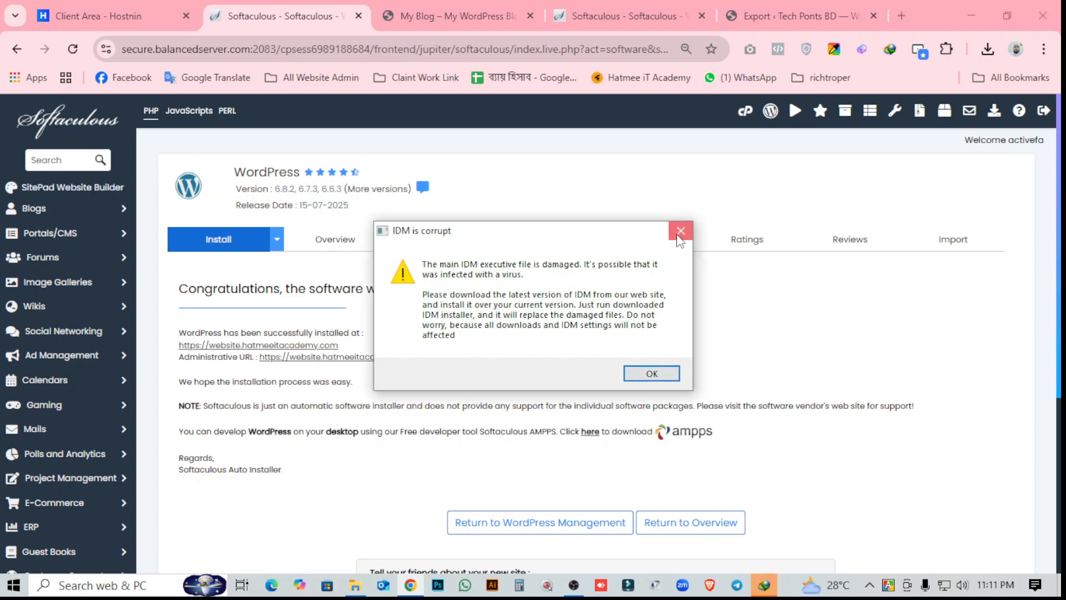
left_click(678, 232)
left_click(649, 12)
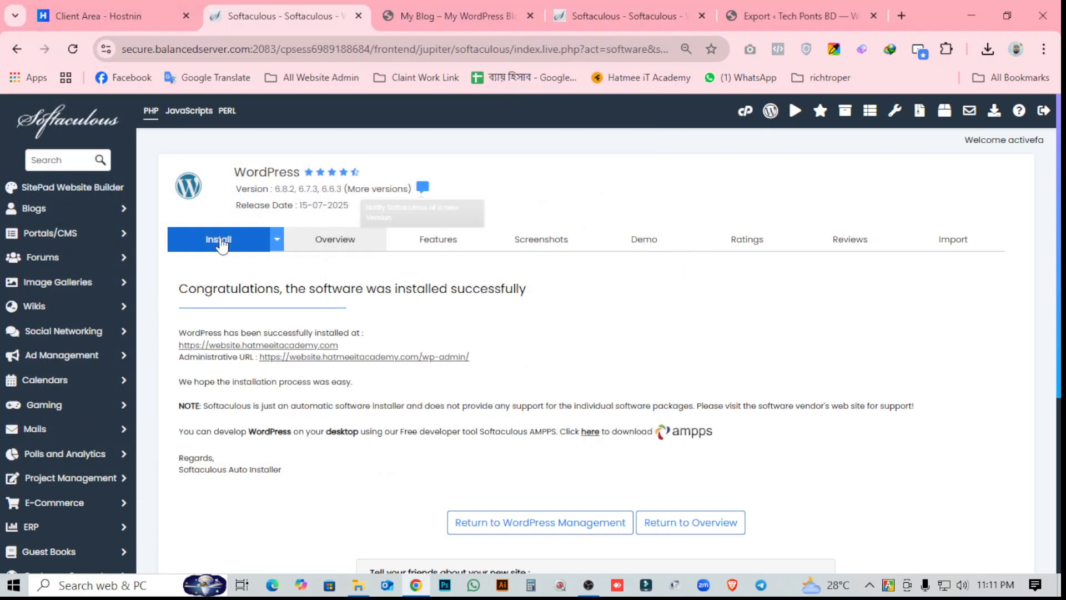
Go to the cPanel tools page, open WordPress in the Softaculous Apps Installer, and find the Current Installations list
left_click(746, 110)
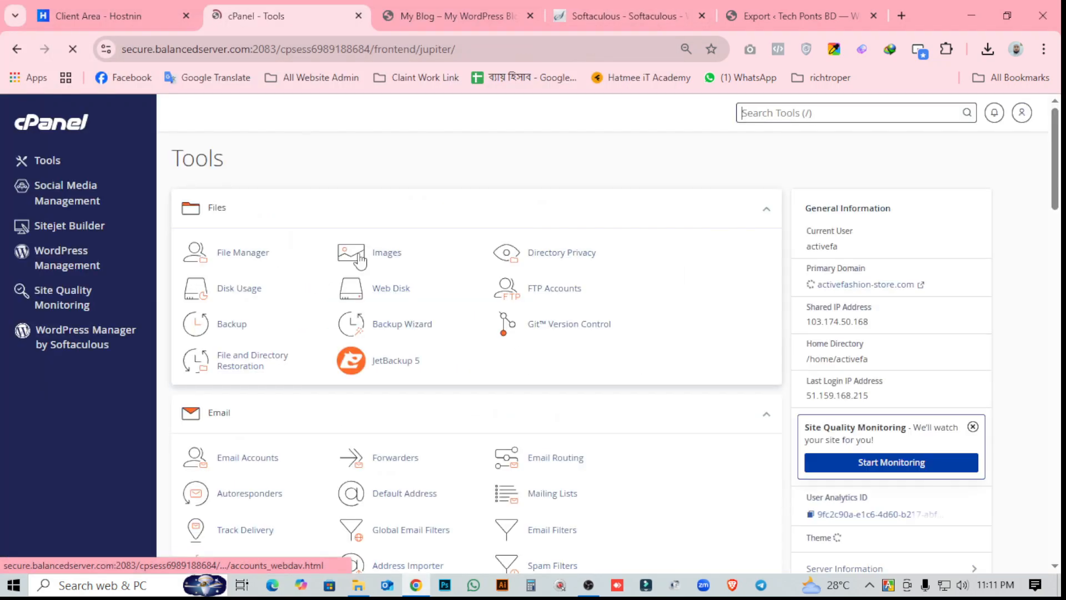
scroll(360, 261, "down", 20)
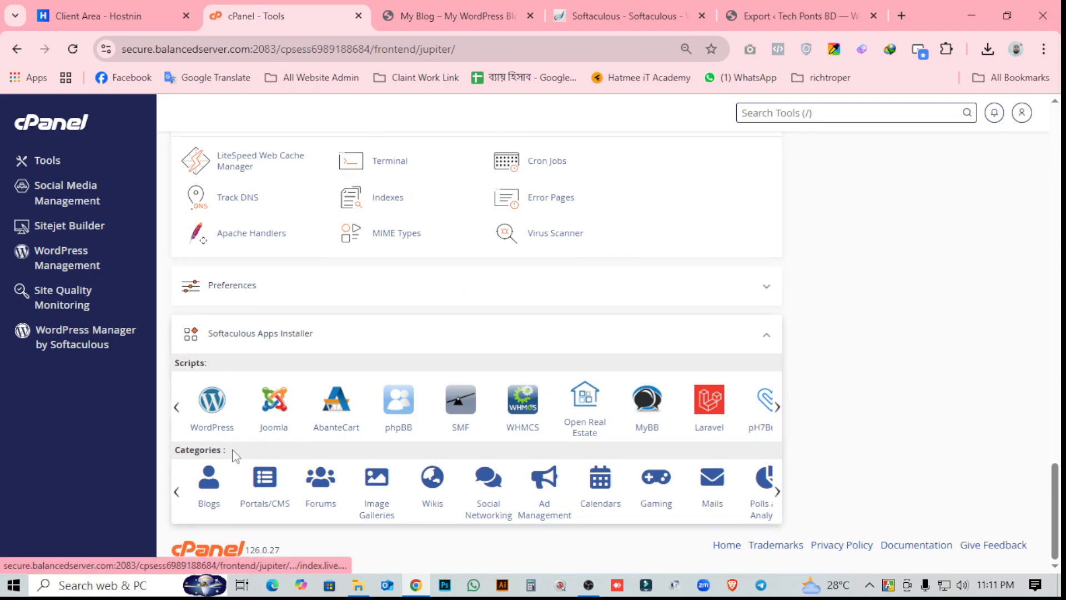
left_click(212, 408)
scroll(578, 409, "down", 7)
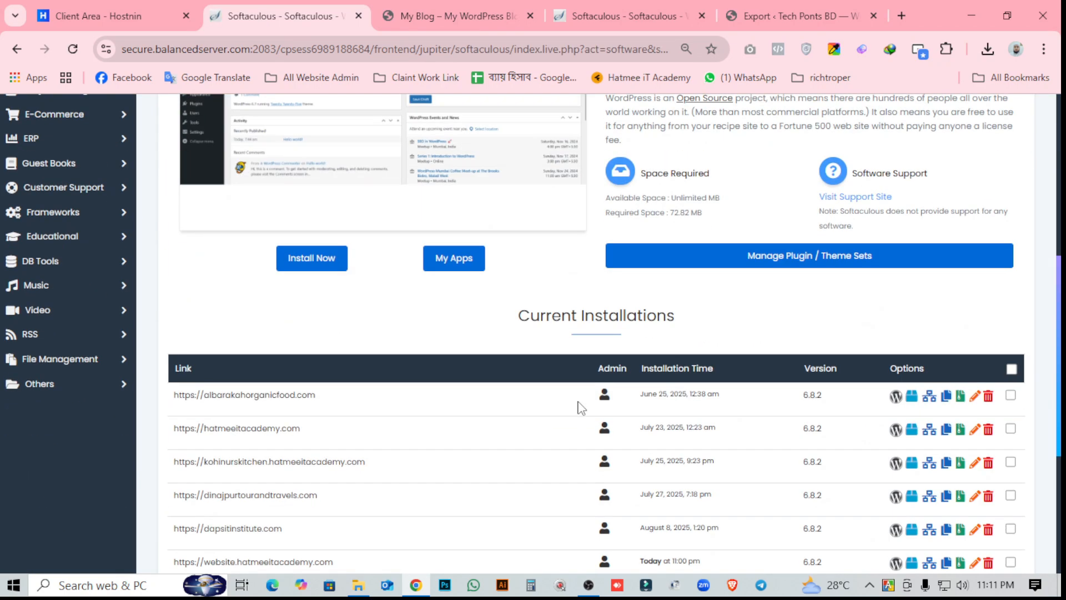
scroll(572, 409, "down", 5)
scroll(500, 398, "up", 4)
scroll(311, 371, "down", 3)
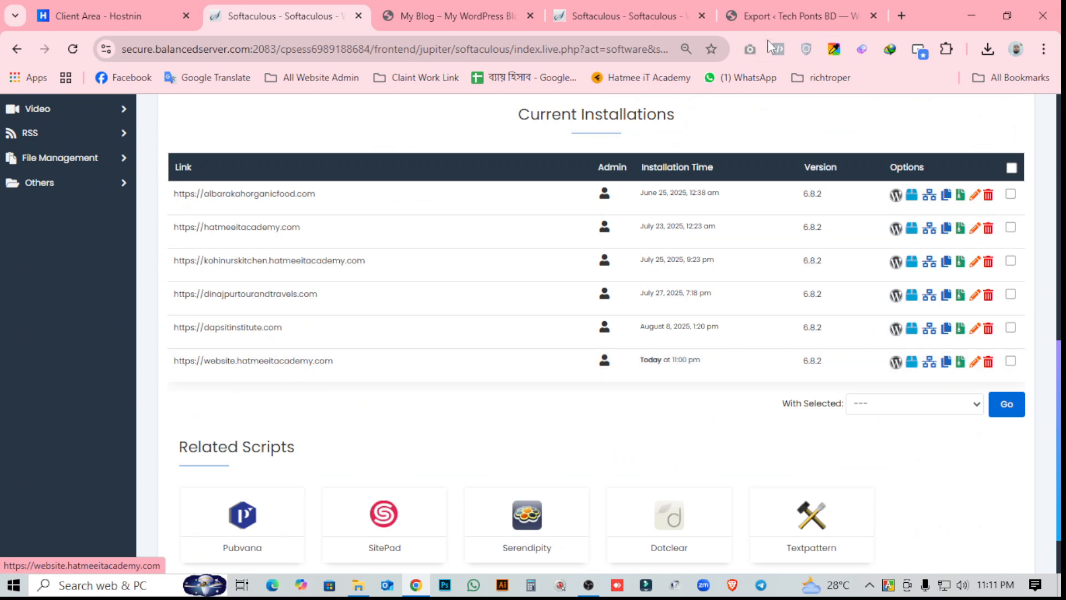
Reset the page zoom, log in to the admin of website.hatmeeitacademy.com from Current Installations, and close the old My Blog page
left_click(687, 49)
left_click(694, 84)
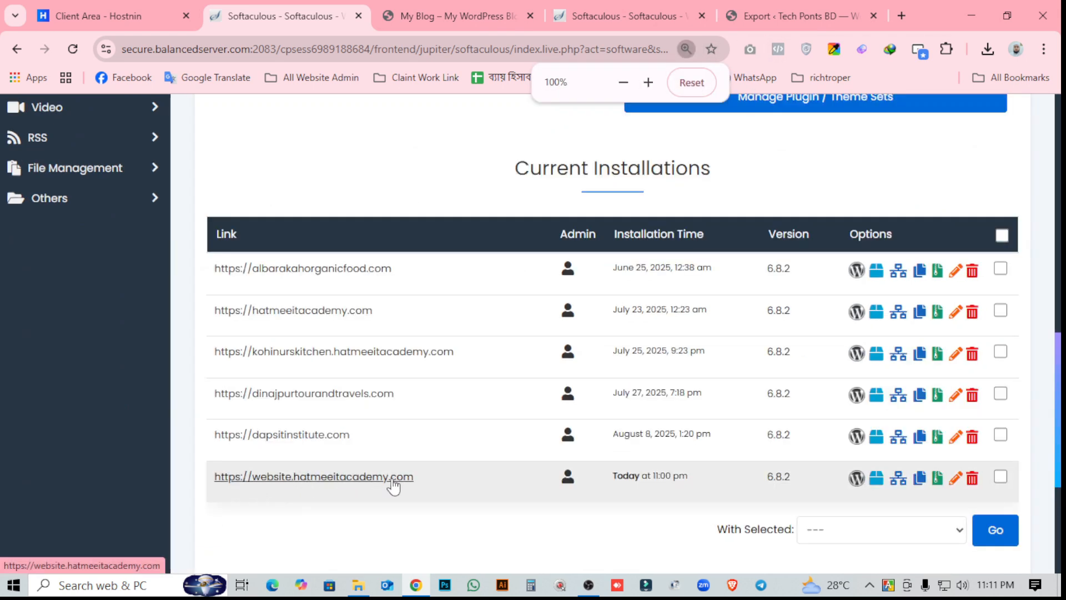
left_click(568, 487)
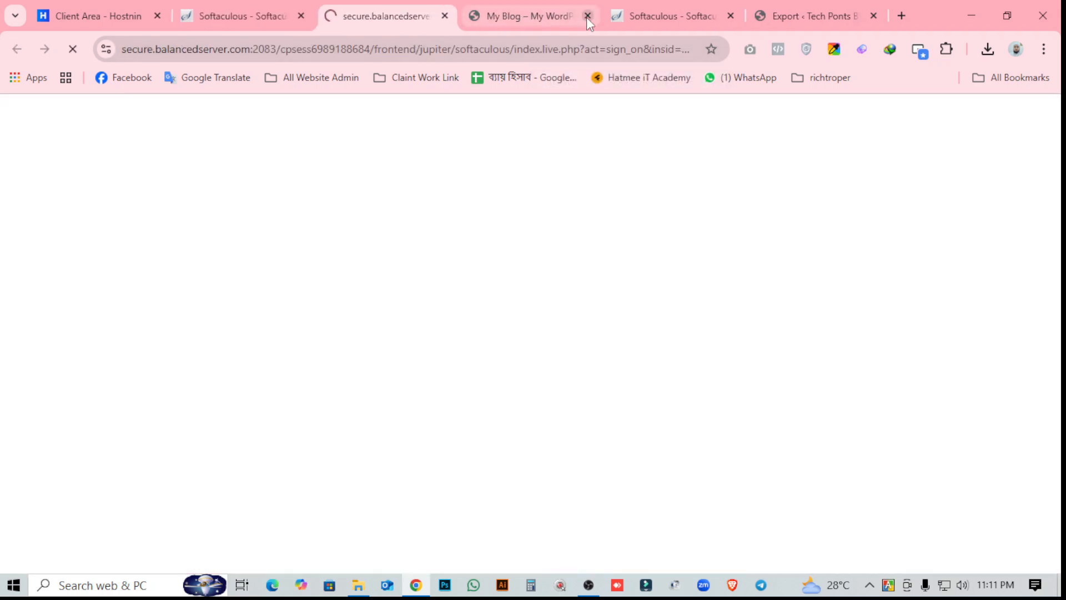
left_click(588, 16)
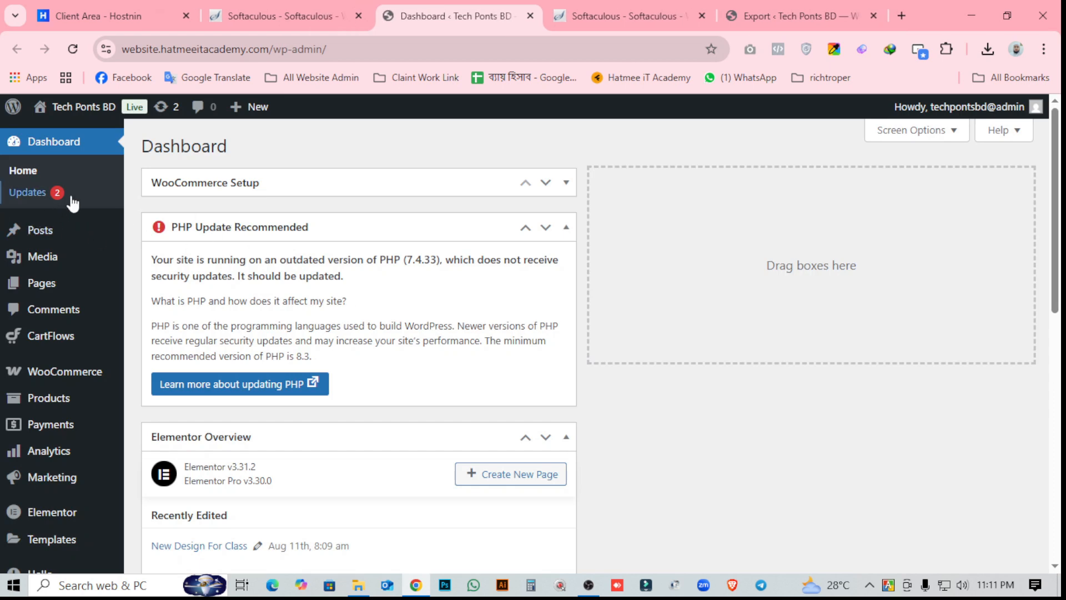
Open the migrated site's front page in a separate tab and check its web address
mouse_move(76, 108)
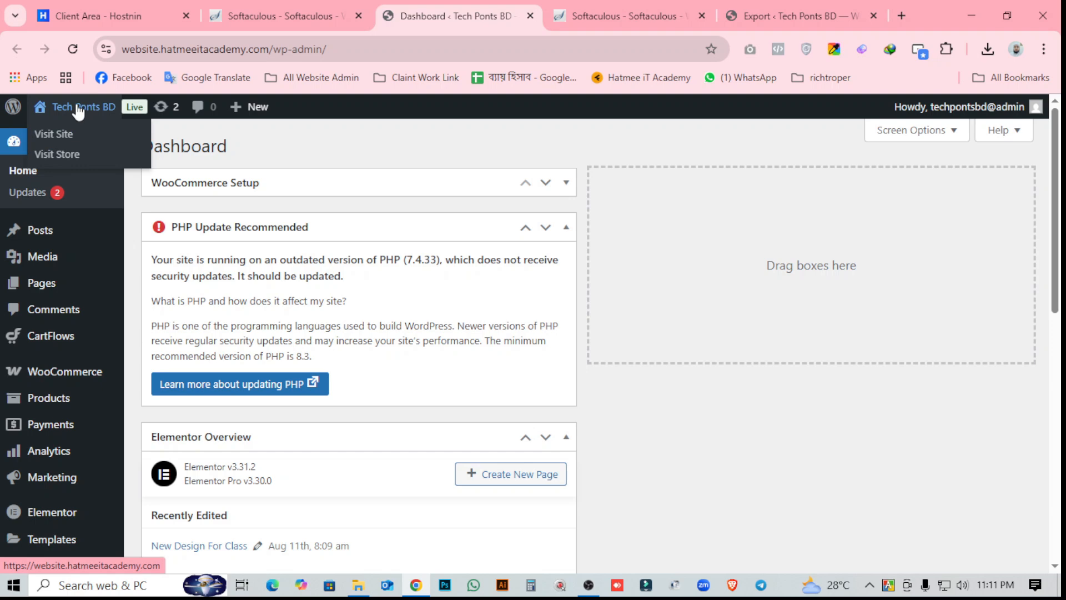
left_click(77, 111)
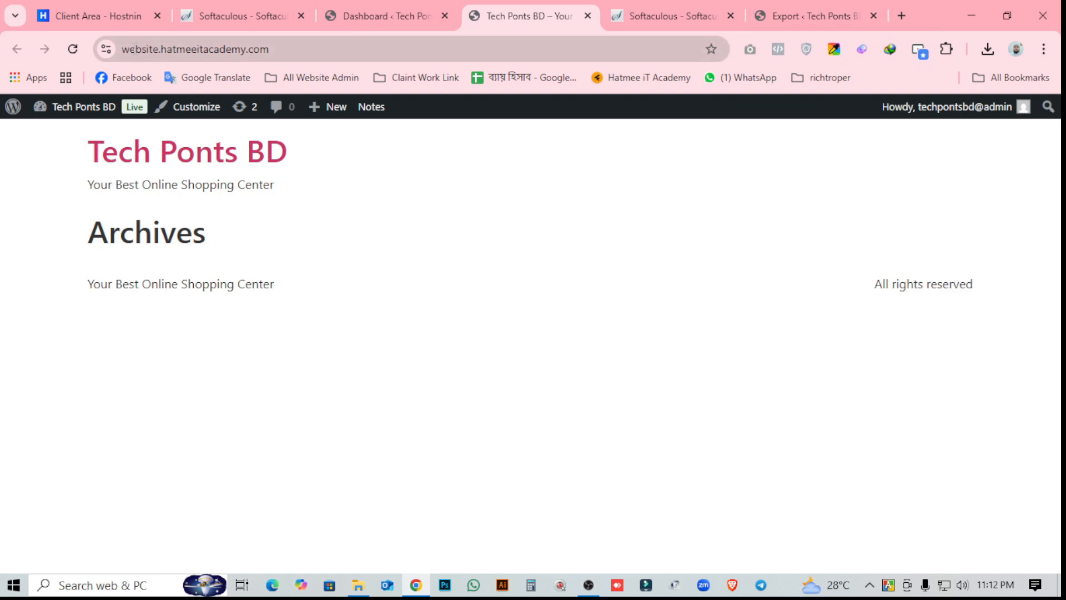
left_click(134, 50)
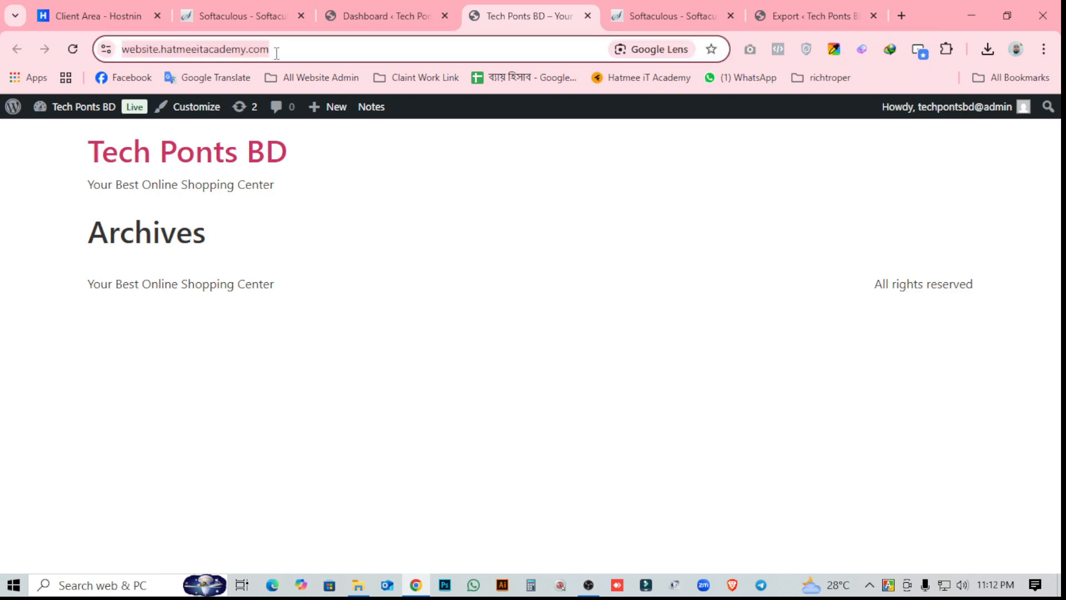
Open the source site's front page from its admin and check its web address for comparison
left_click(791, 16)
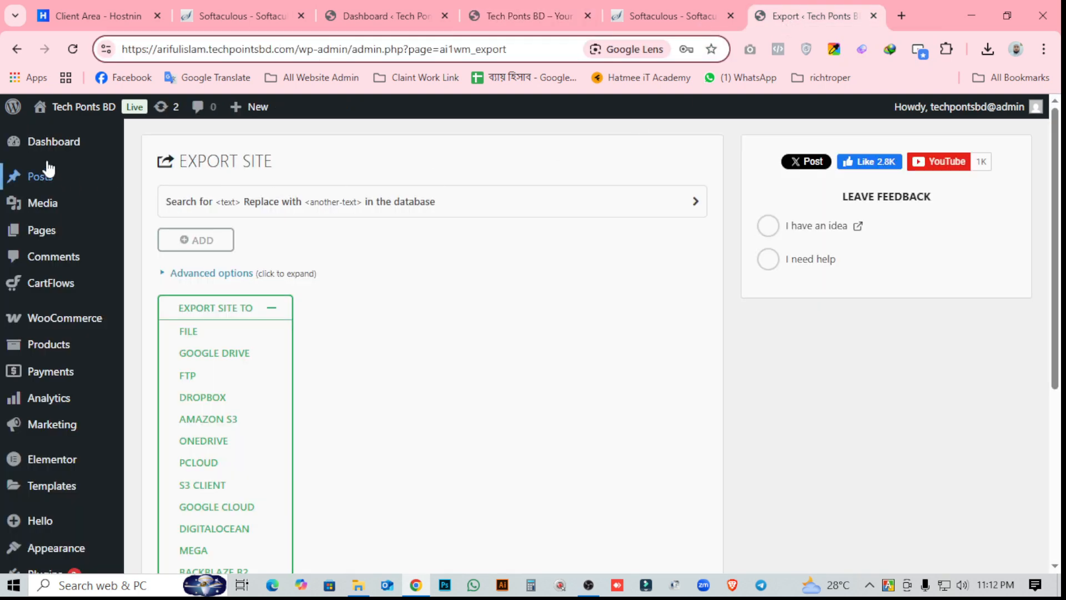
mouse_move(70, 110)
left_click(59, 134)
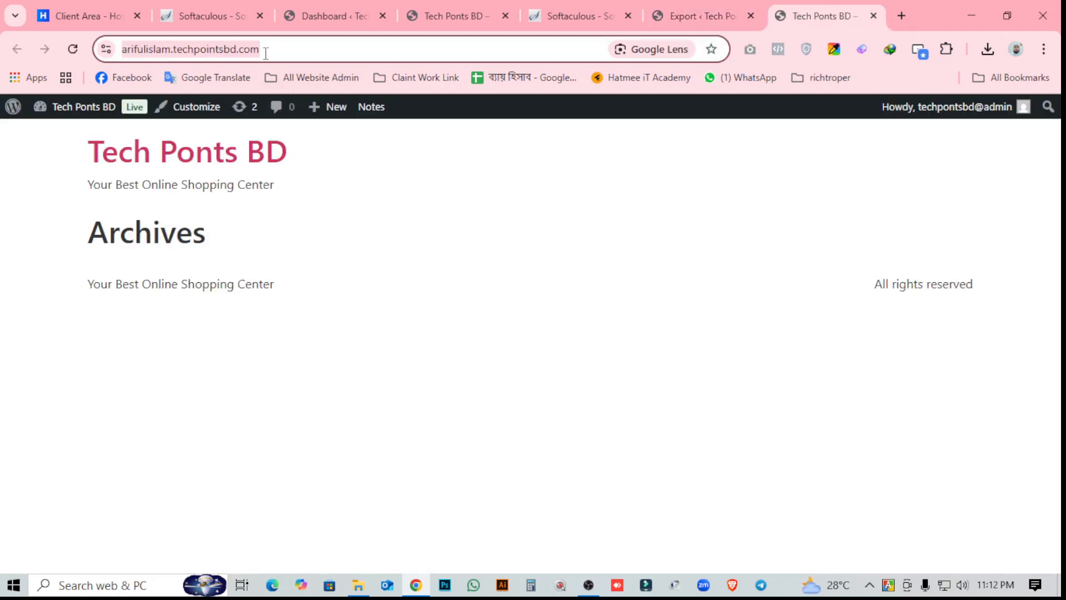
left_click_drag(278, 54, 191, 61)
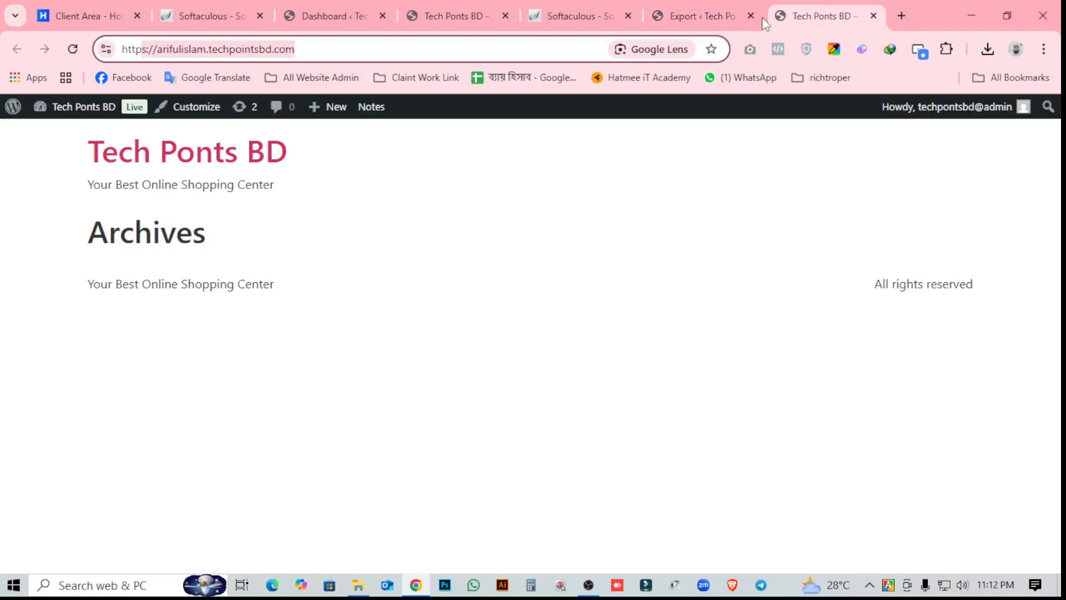
View the New Design For Class page from the source site's list of all pages and look through its content
left_click(695, 14)
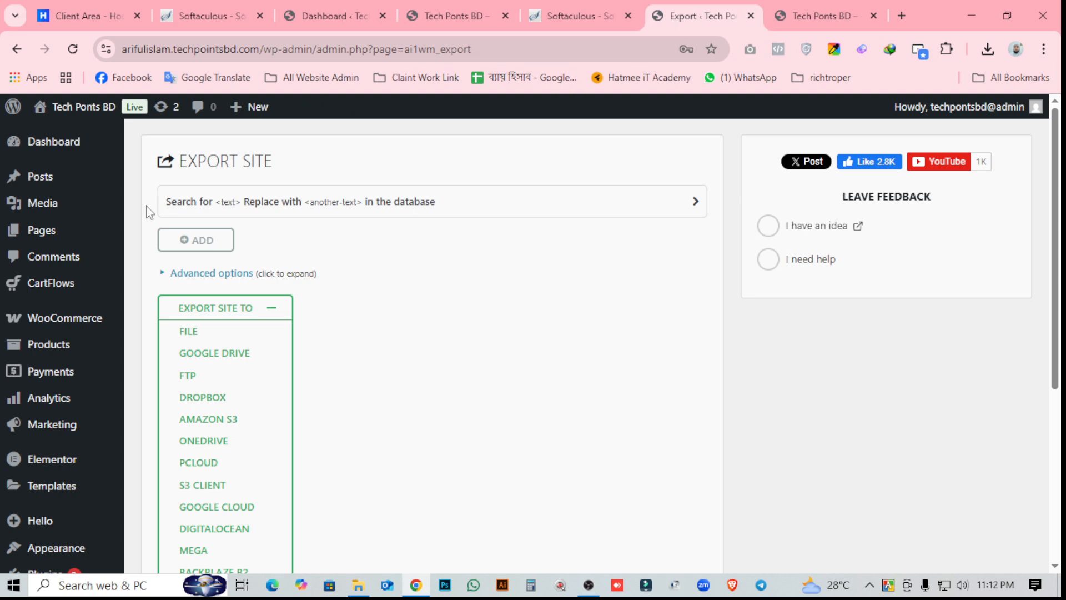
mouse_move(47, 233)
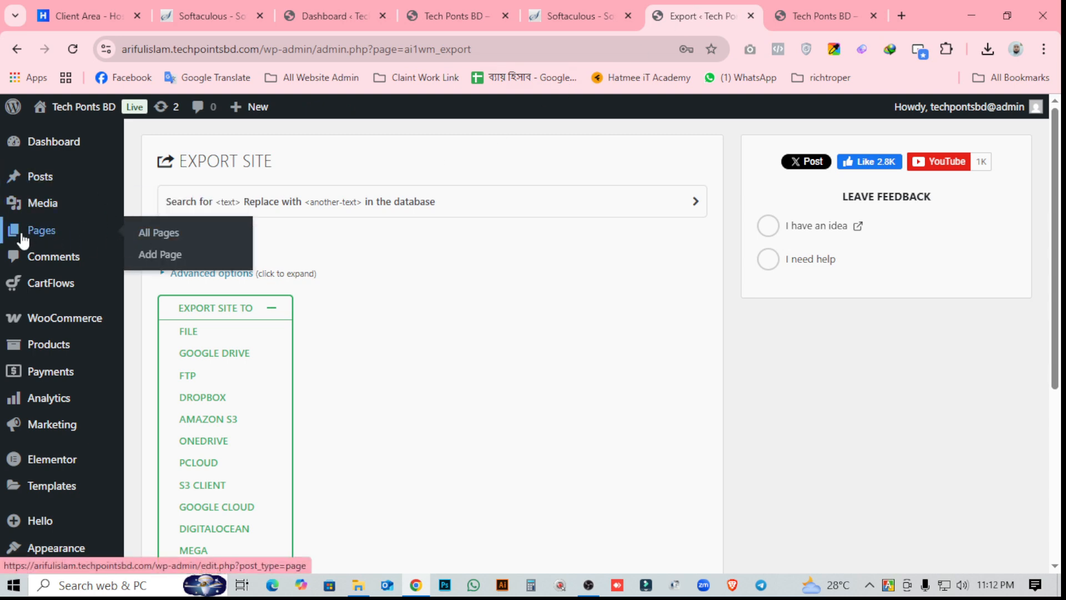
left_click(159, 233)
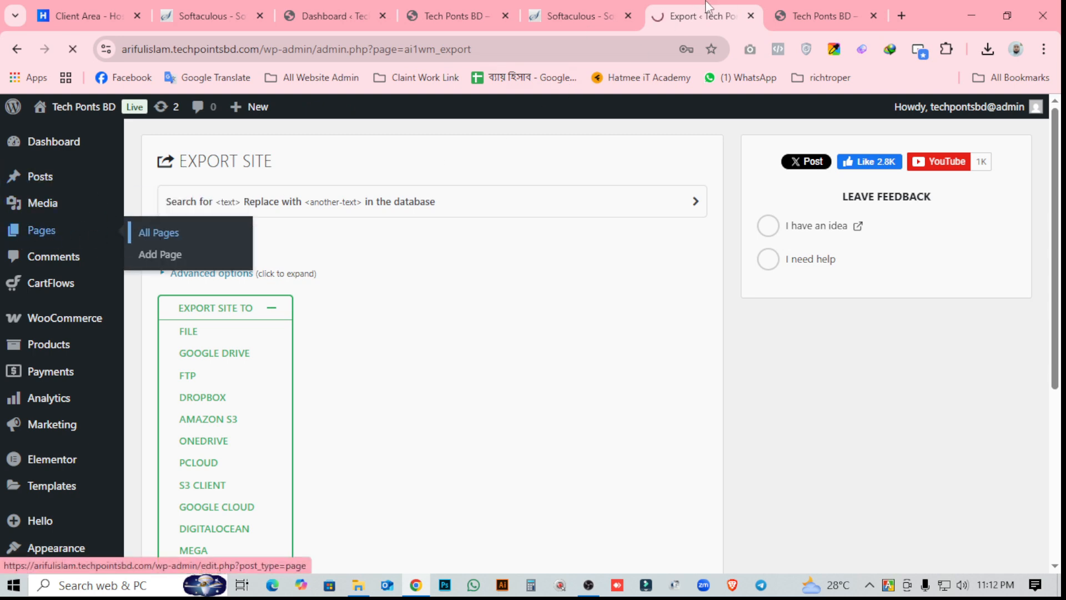
scroll(275, 401, "down", 3)
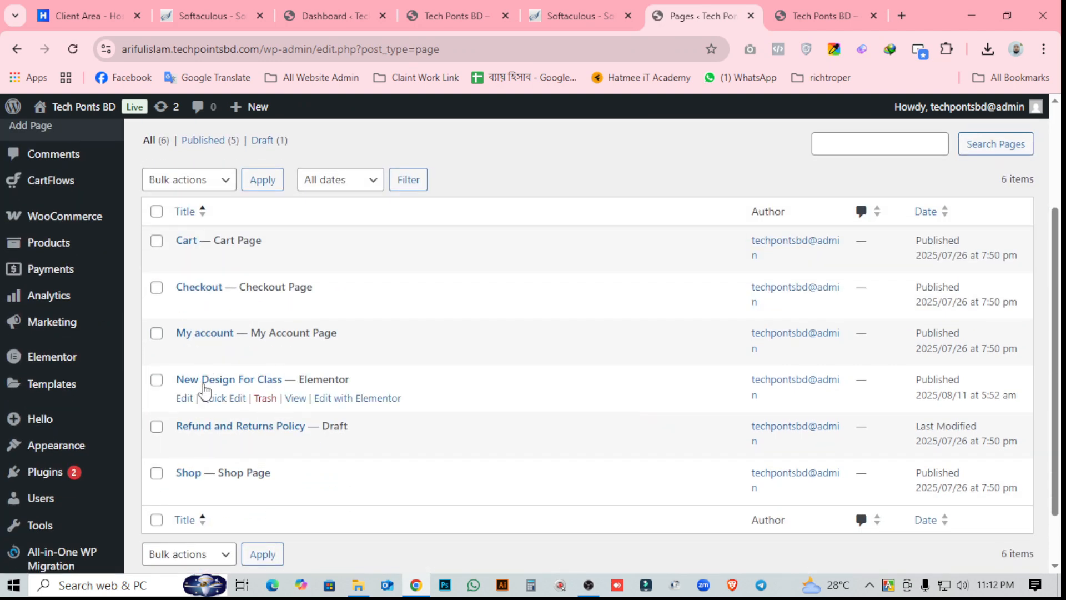
left_click(296, 399)
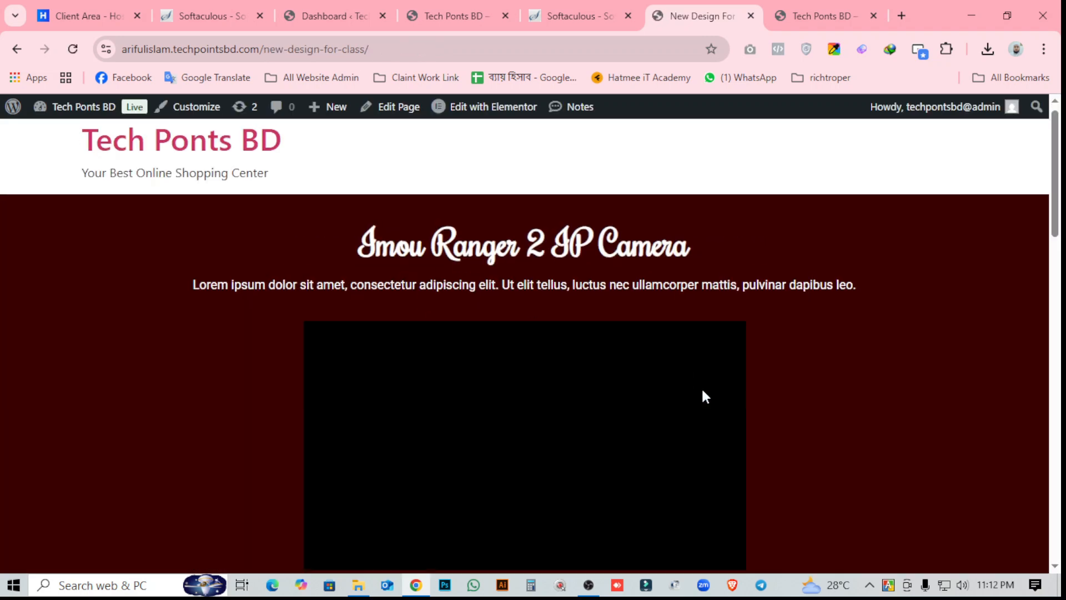
scroll(703, 391, "down", 10)
Open the migrated site's list of all pages and view its New Design For Class page
left_click(330, 16)
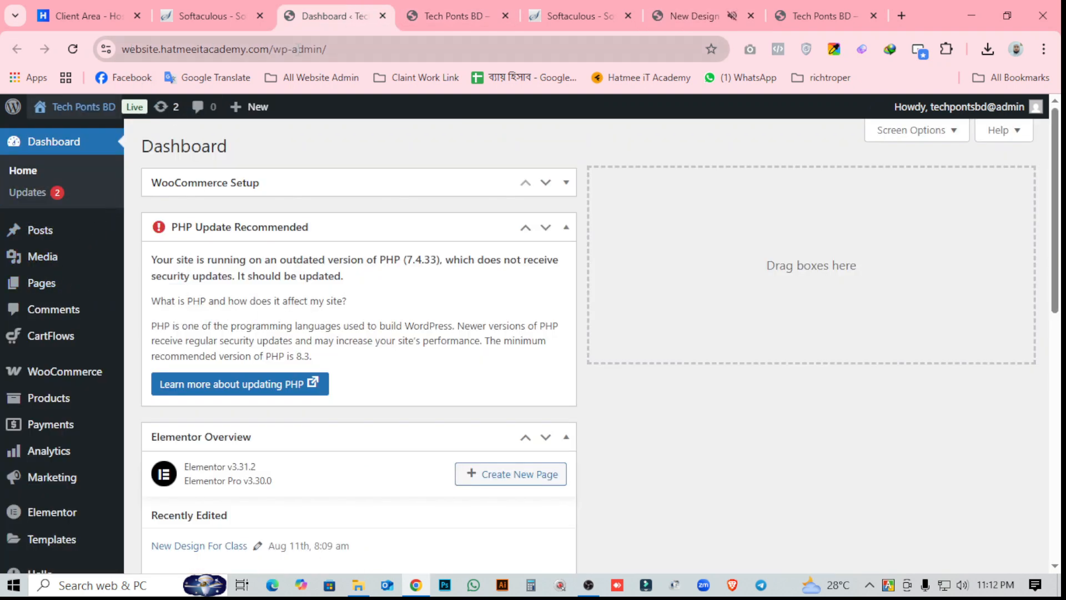
mouse_move(39, 289)
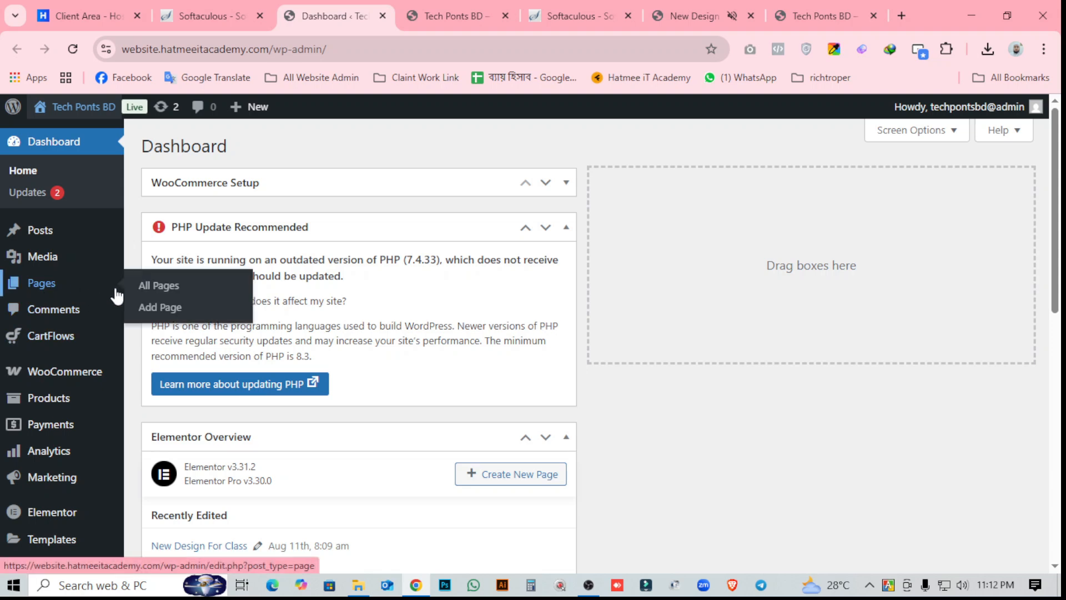
left_click(192, 290)
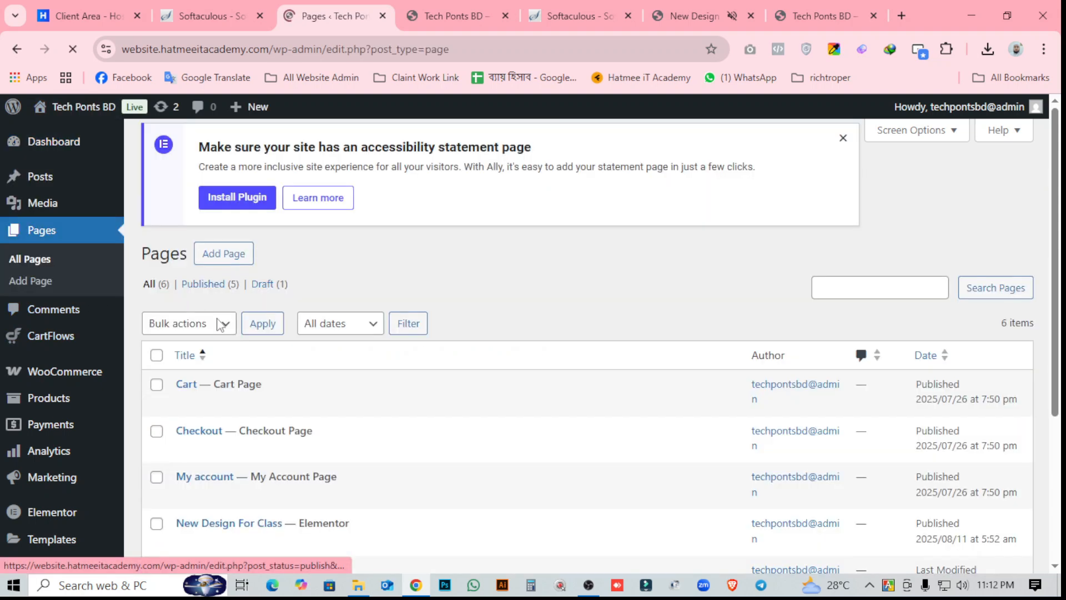
scroll(334, 356, "down", 3)
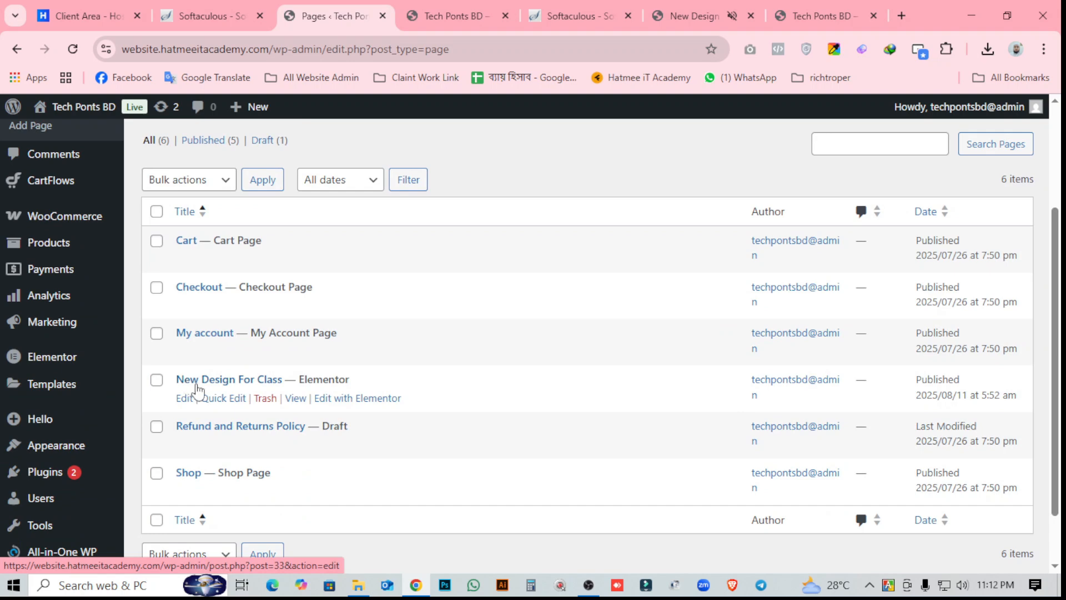
left_click(295, 399)
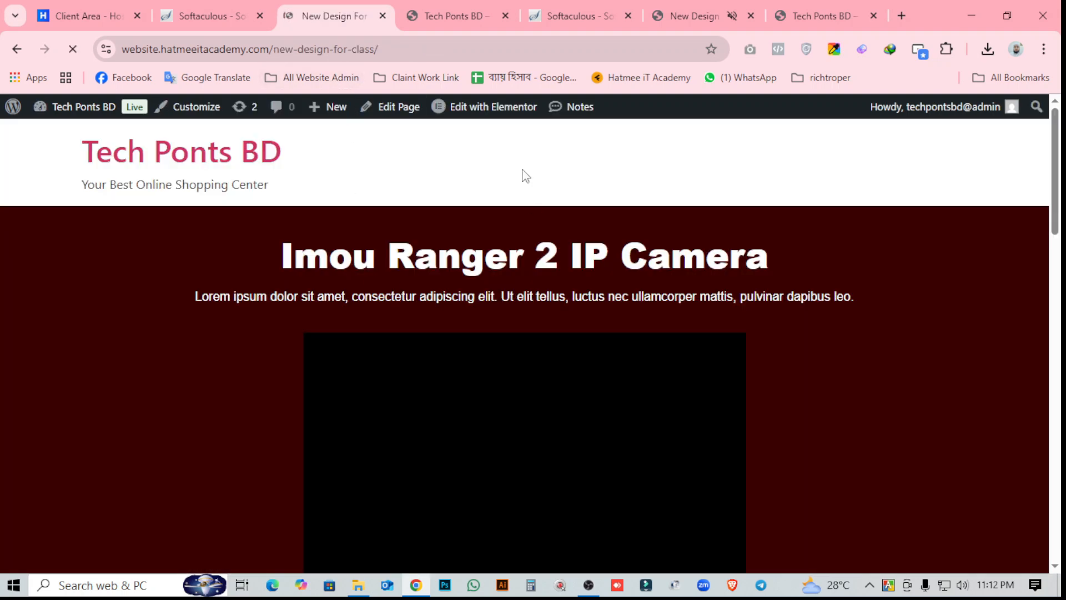
Look through the migrated New Design For Class page's content and pause its embedded video
scroll(296, 331, "down", 12)
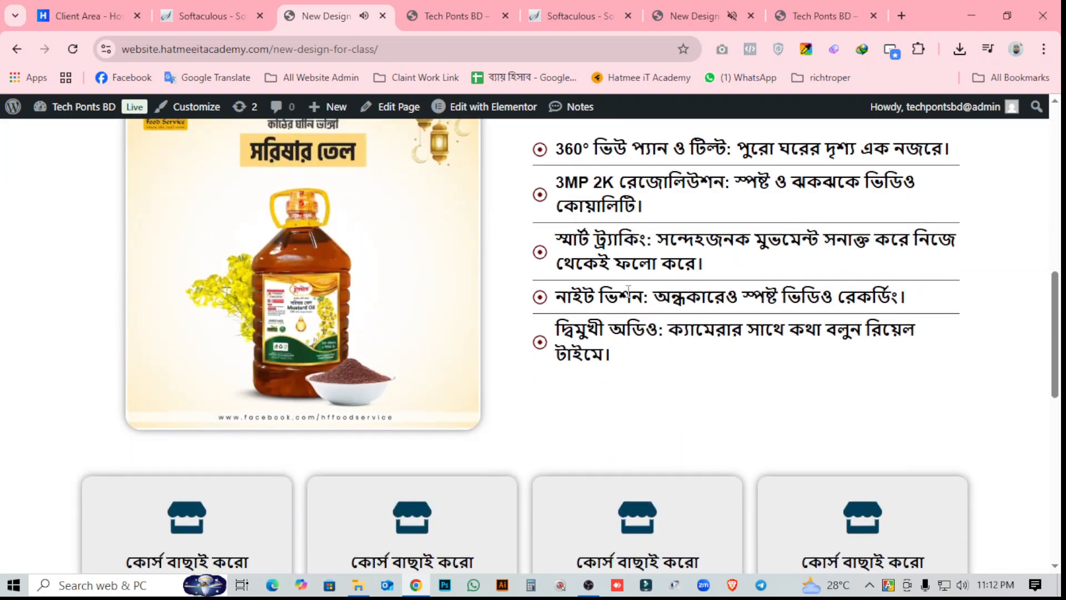
scroll(296, 330, "up", 8)
left_click(331, 333)
scroll(448, 321, "up", 4)
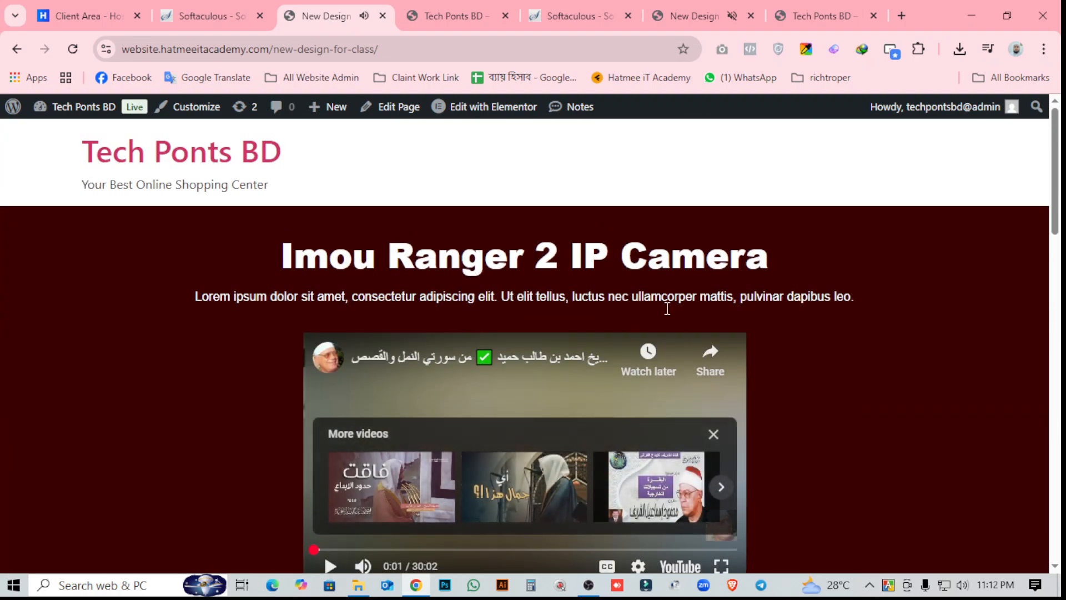
Look through the migrated New Design For Class page again and compare it with the source site's version
scroll(694, 327, "down", 5)
scroll(717, 300, "down", 15)
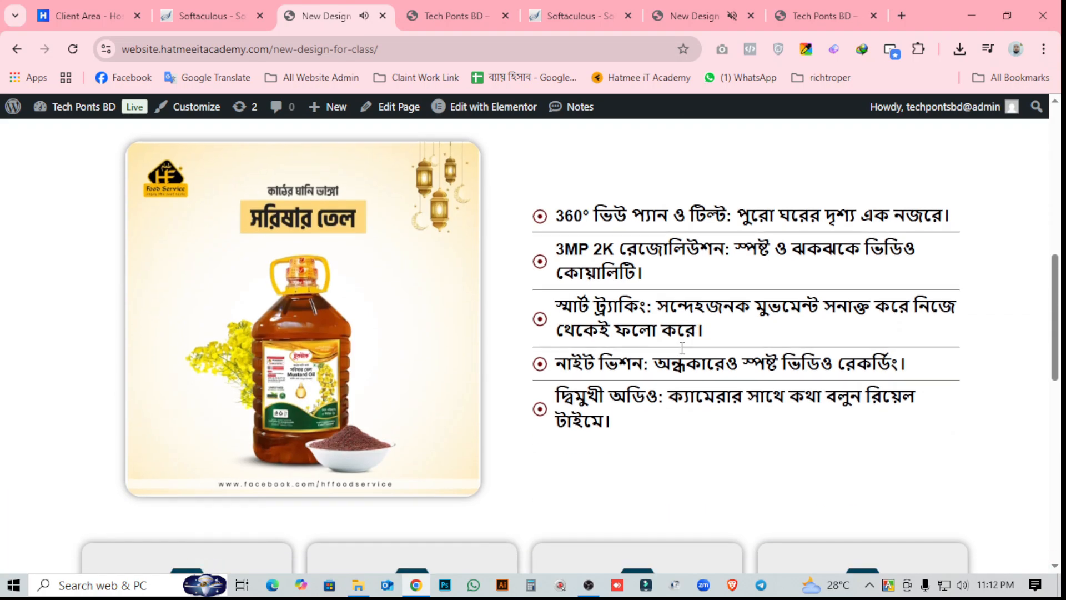
scroll(678, 378, "up", 7)
scroll(522, 362, "up", 10)
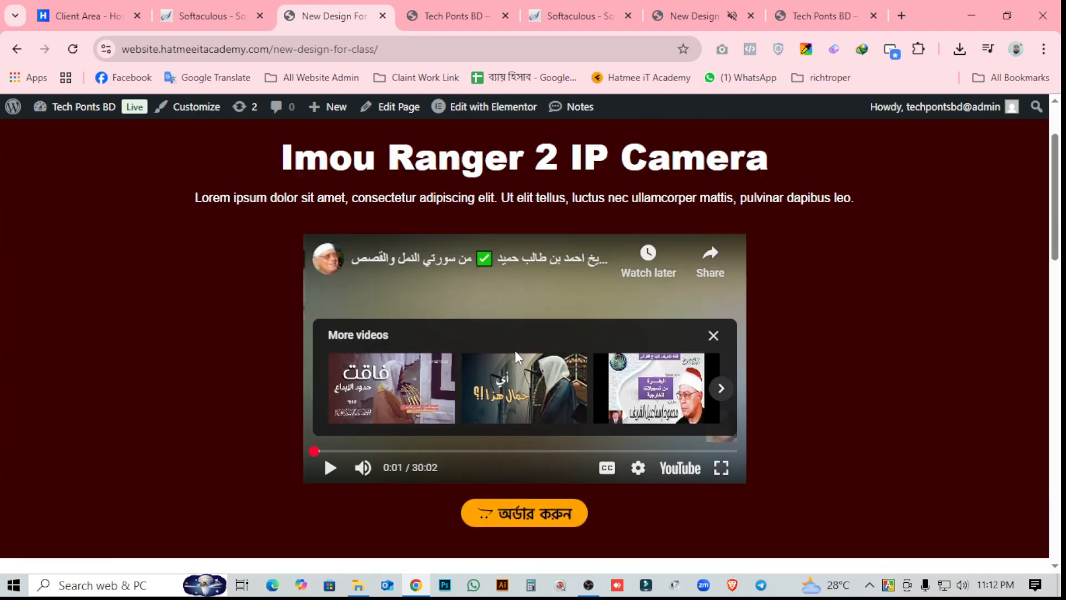
left_click(694, 12)
left_click(376, 6)
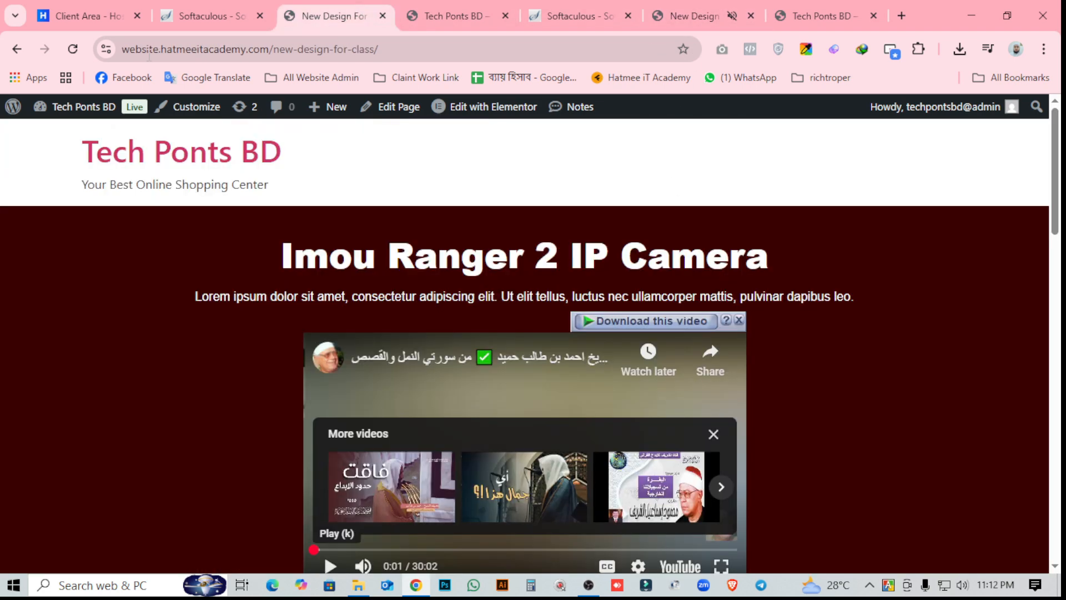
Close the source site's New Design For Class page and front page, and return to the migrated New Design For Class page
left_click(748, 17)
left_click(750, 15)
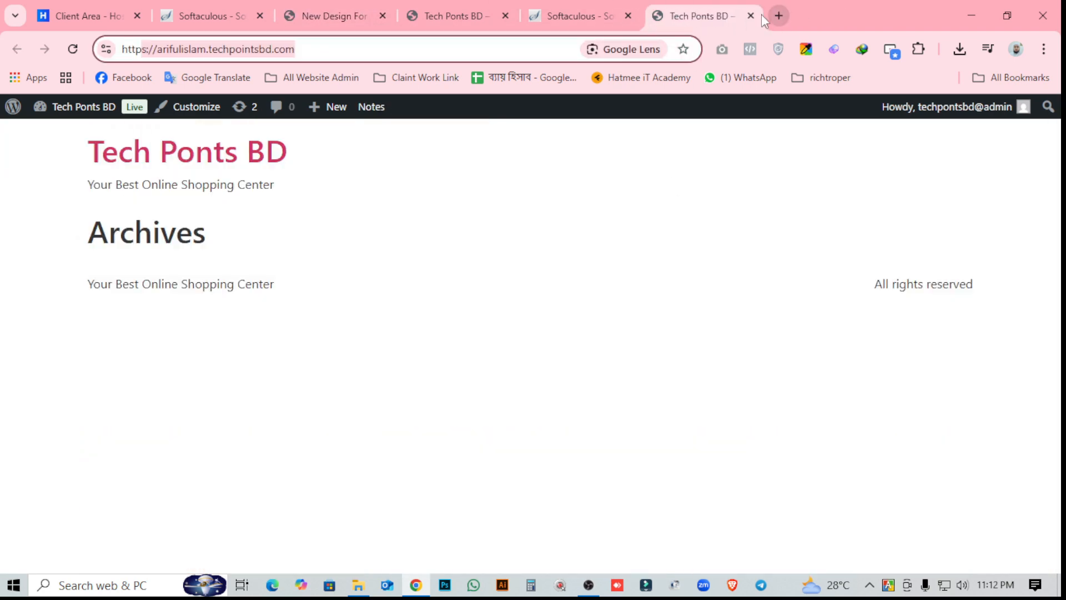
left_click(751, 14)
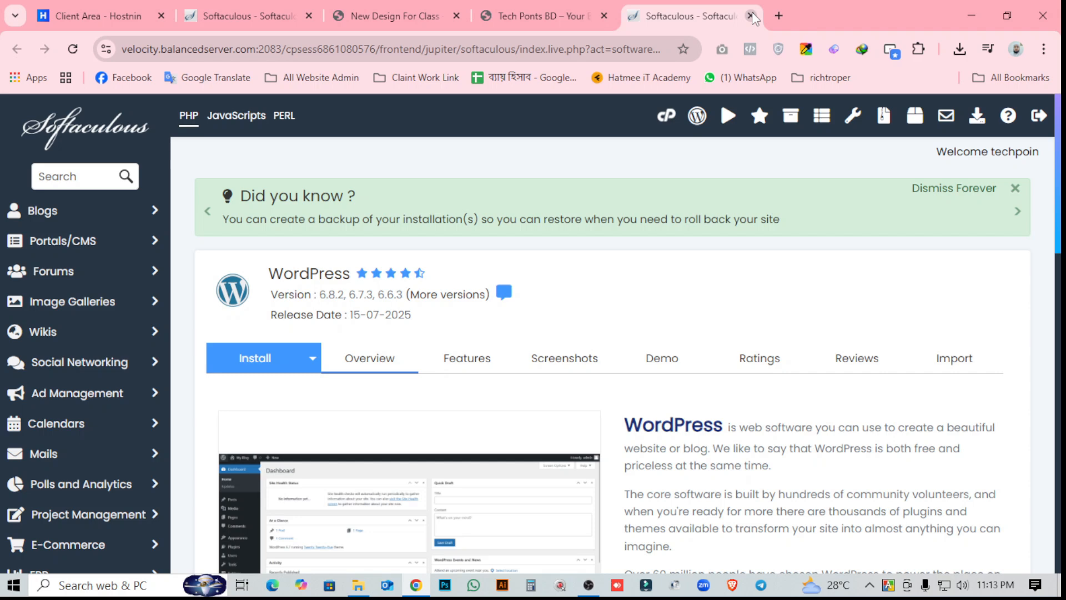
left_click(441, 9)
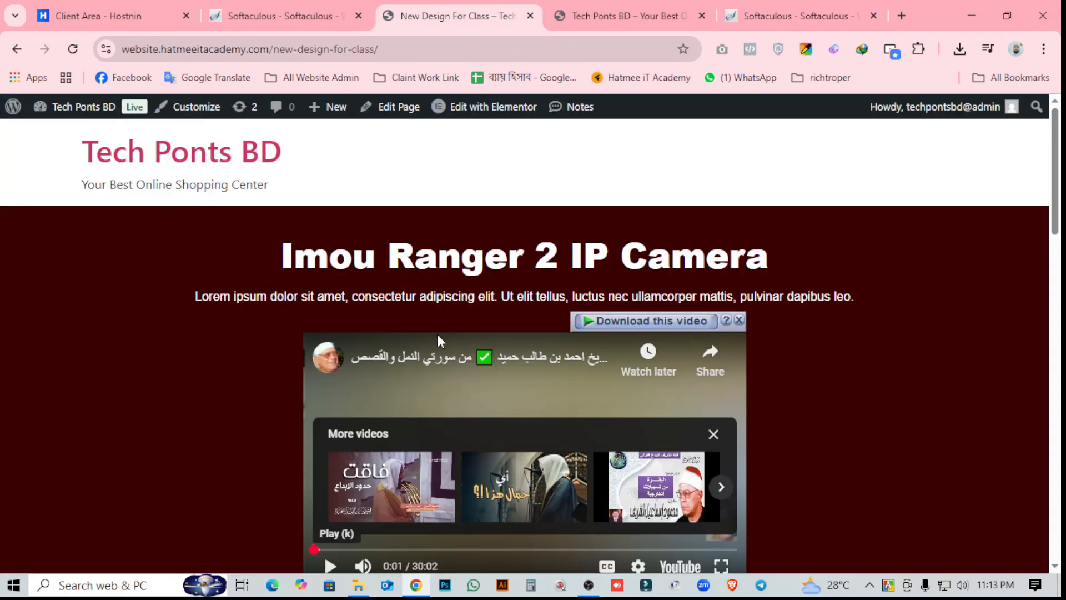